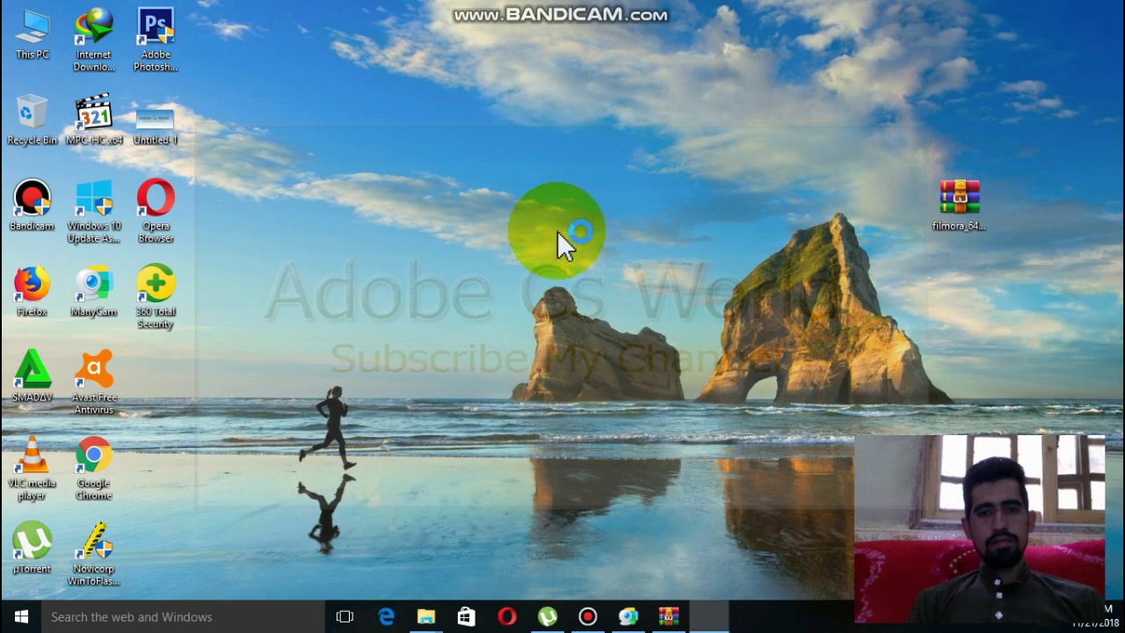
- Accept the licence agreement and start installing Wondershare Filmora
click(578, 341)
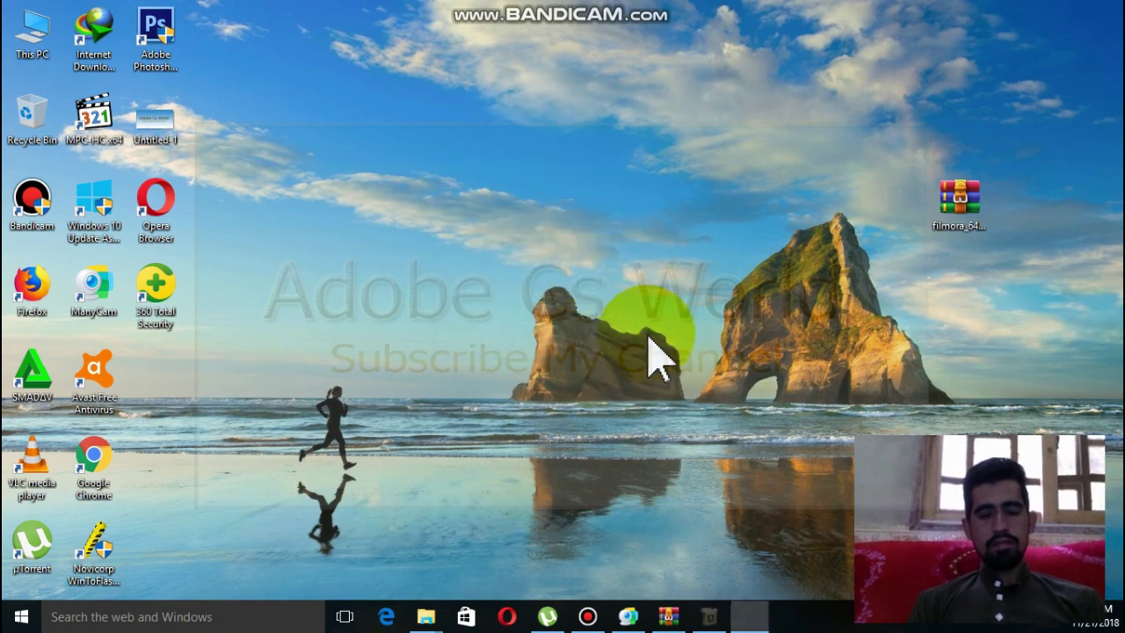
click(502, 405)
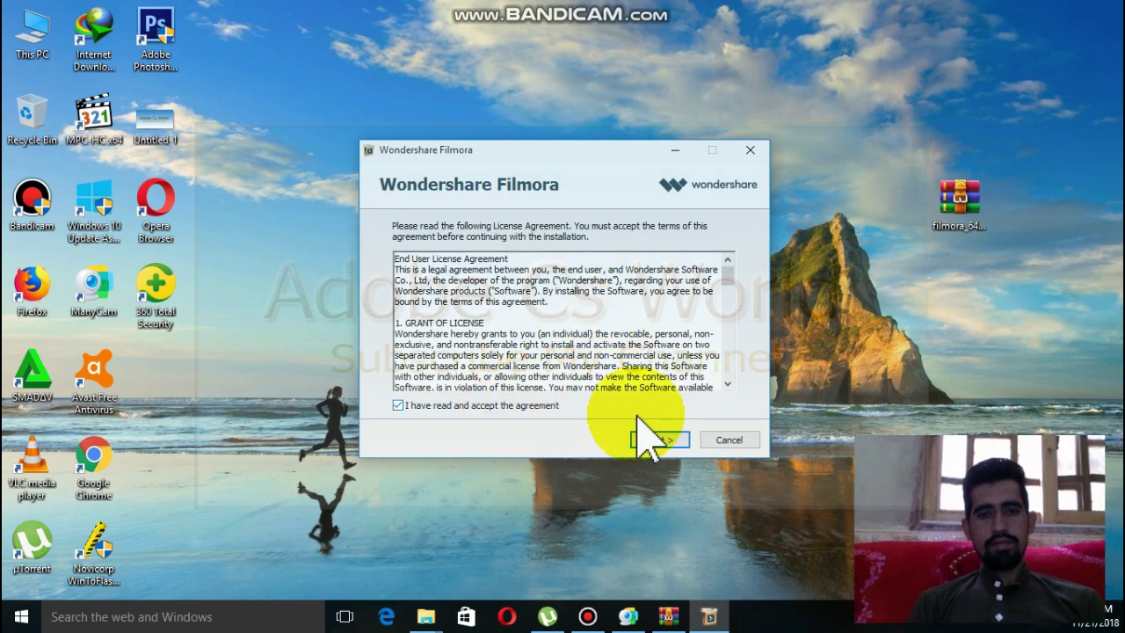
click(654, 439)
click(659, 440)
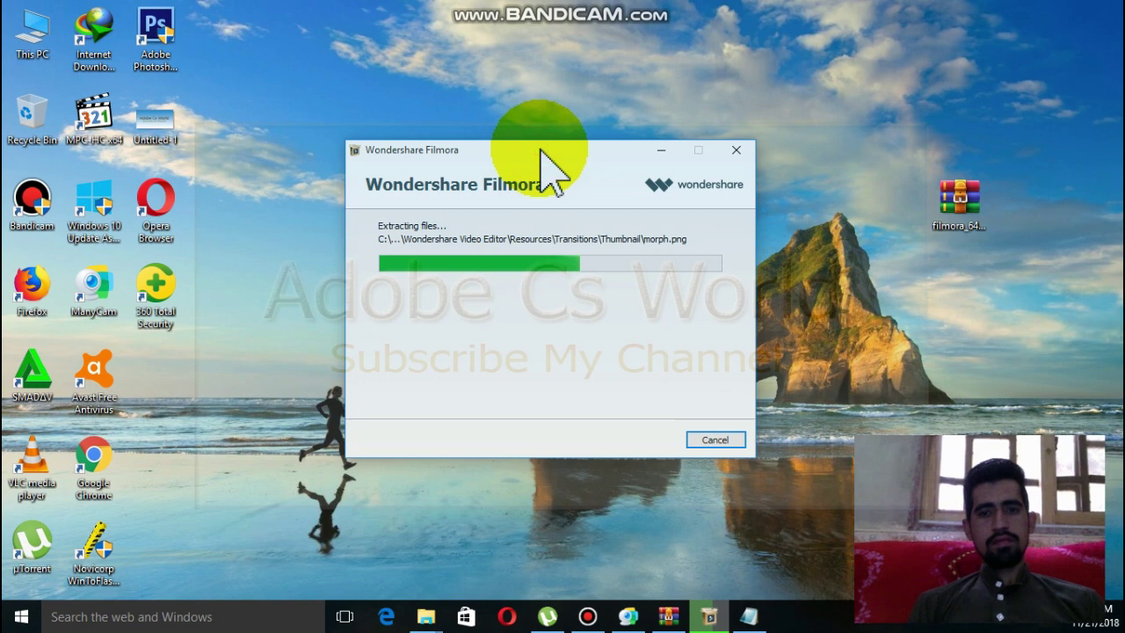
click(540, 149)
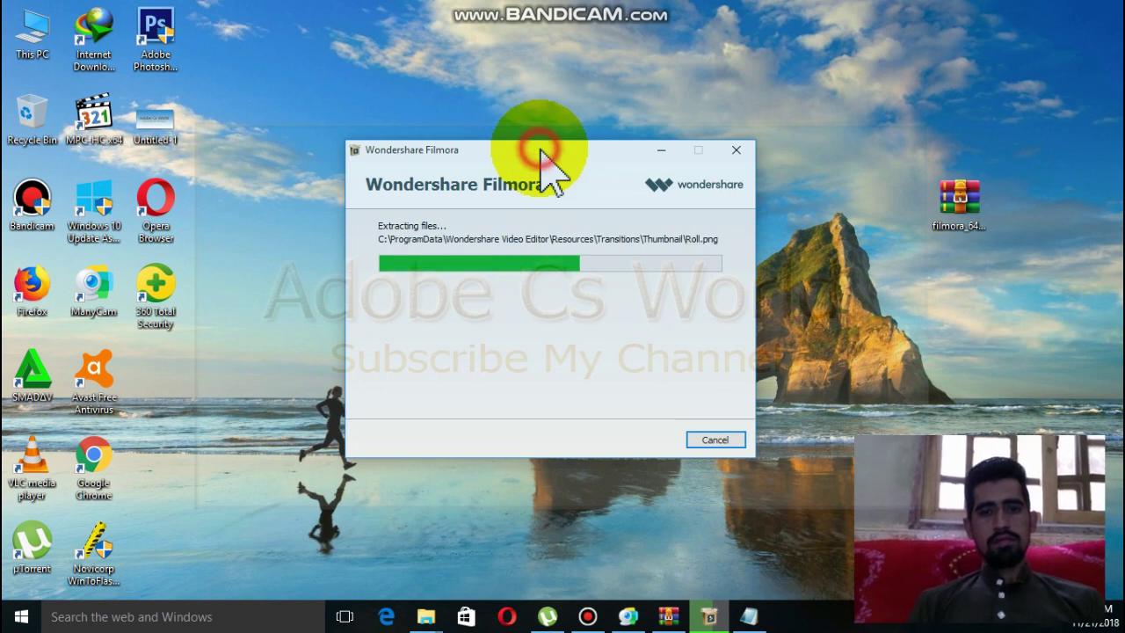
drag(541, 148, 502, 155)
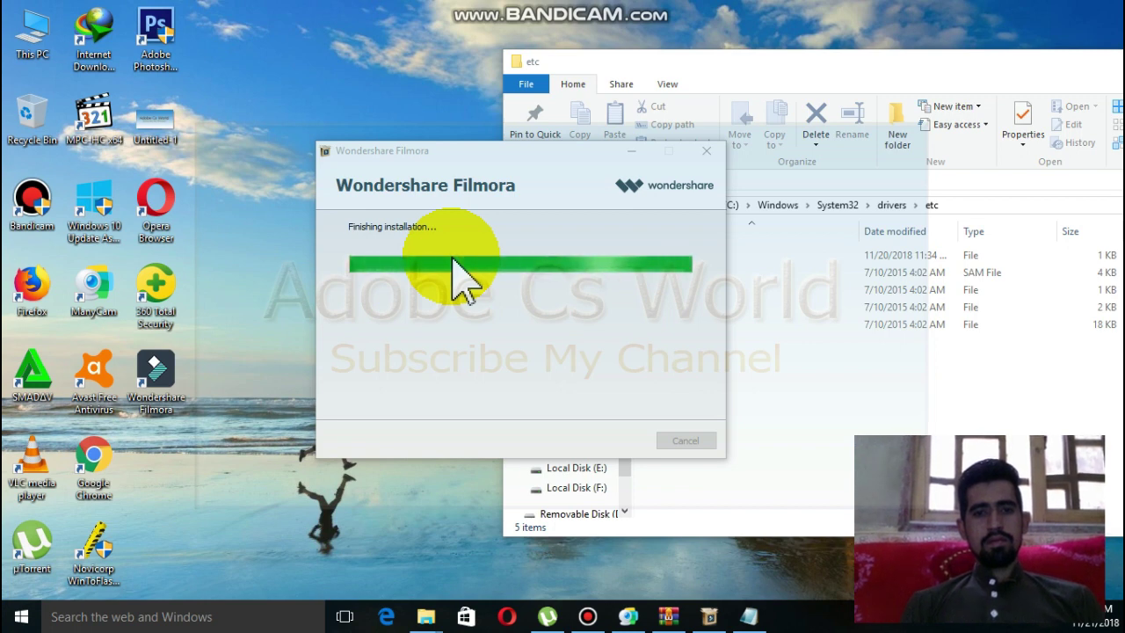
click(518, 155)
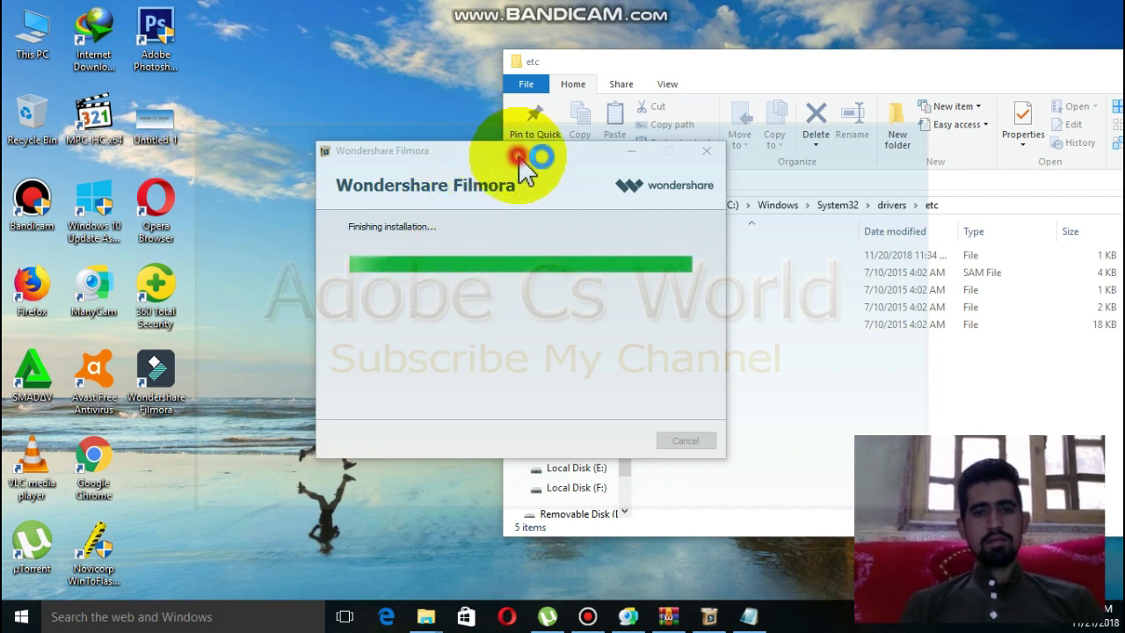
click(396, 154)
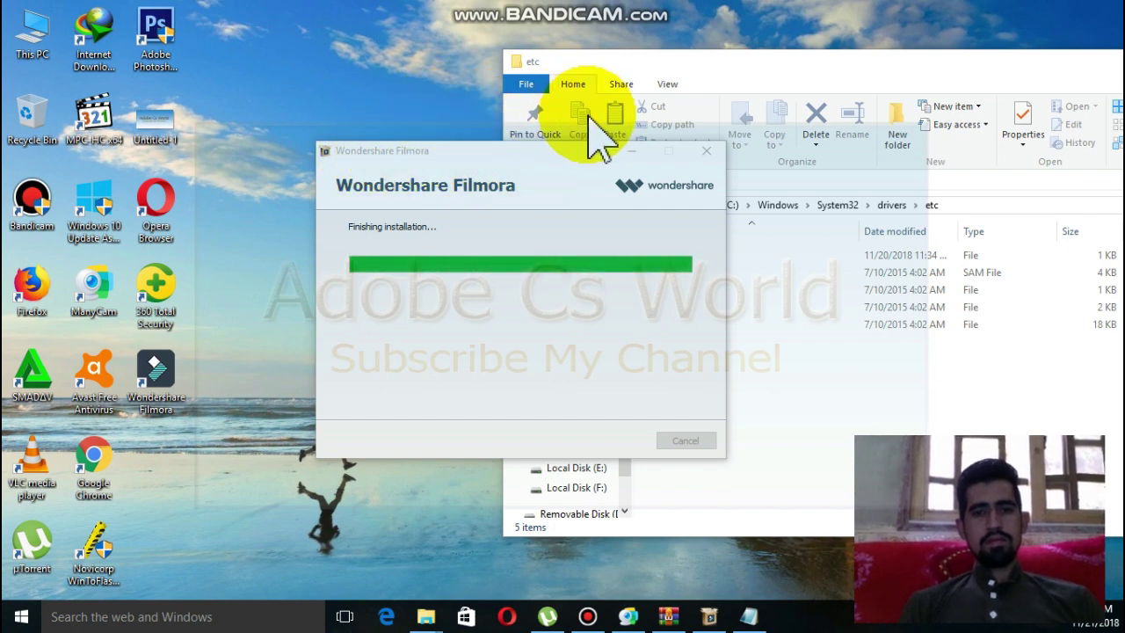
click(597, 262)
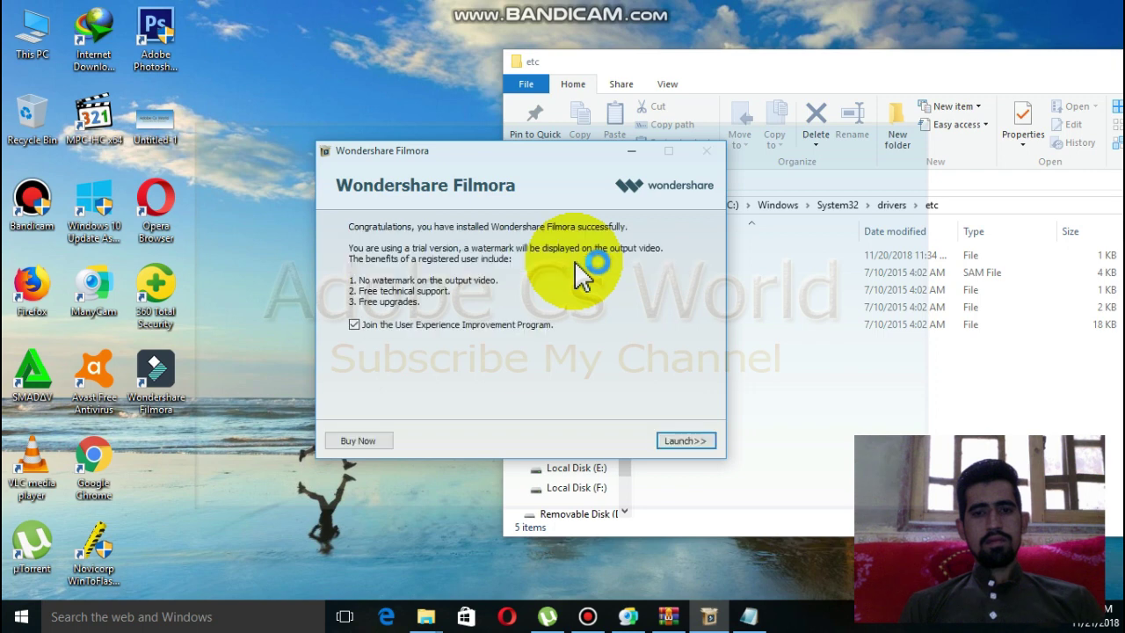
- Launch Filmora from the finished installer and close its start window
click(682, 442)
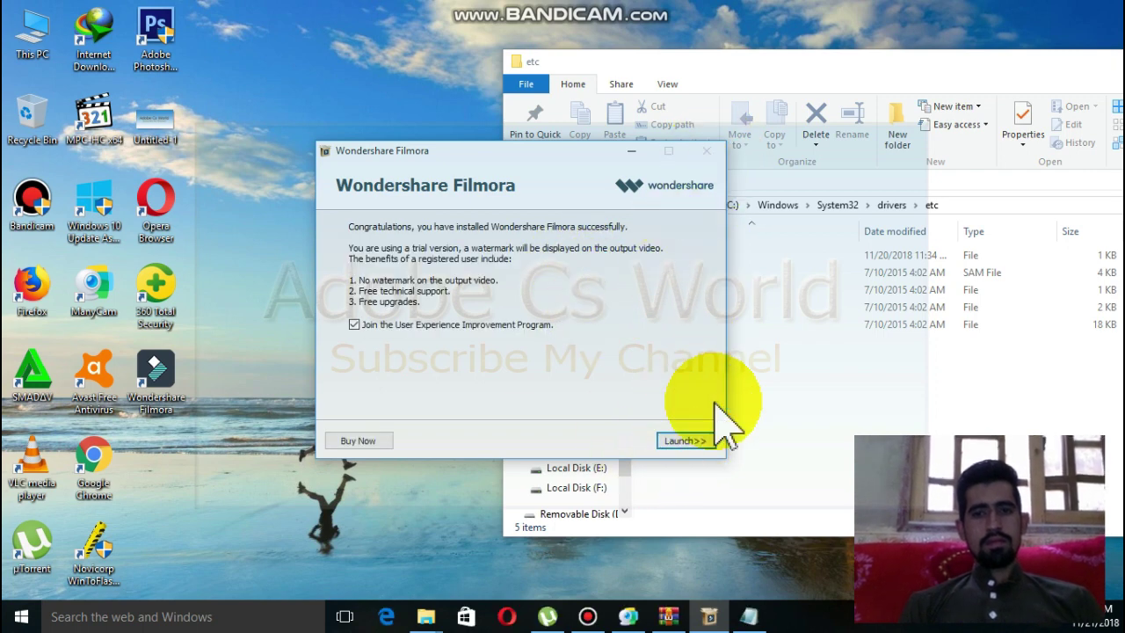
click(700, 435)
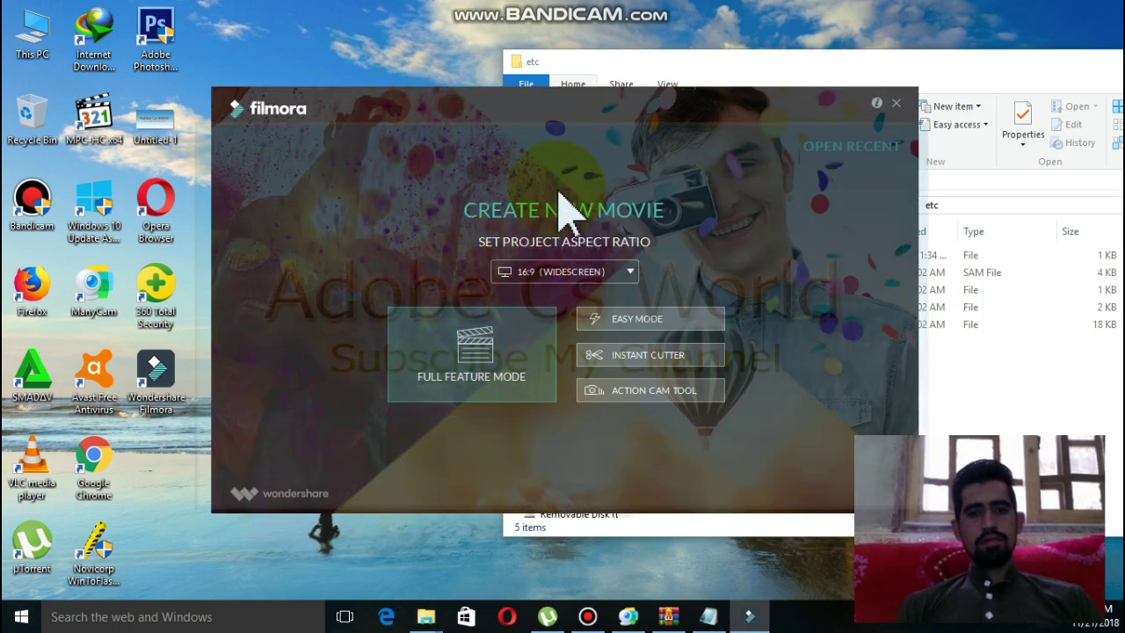
click(895, 103)
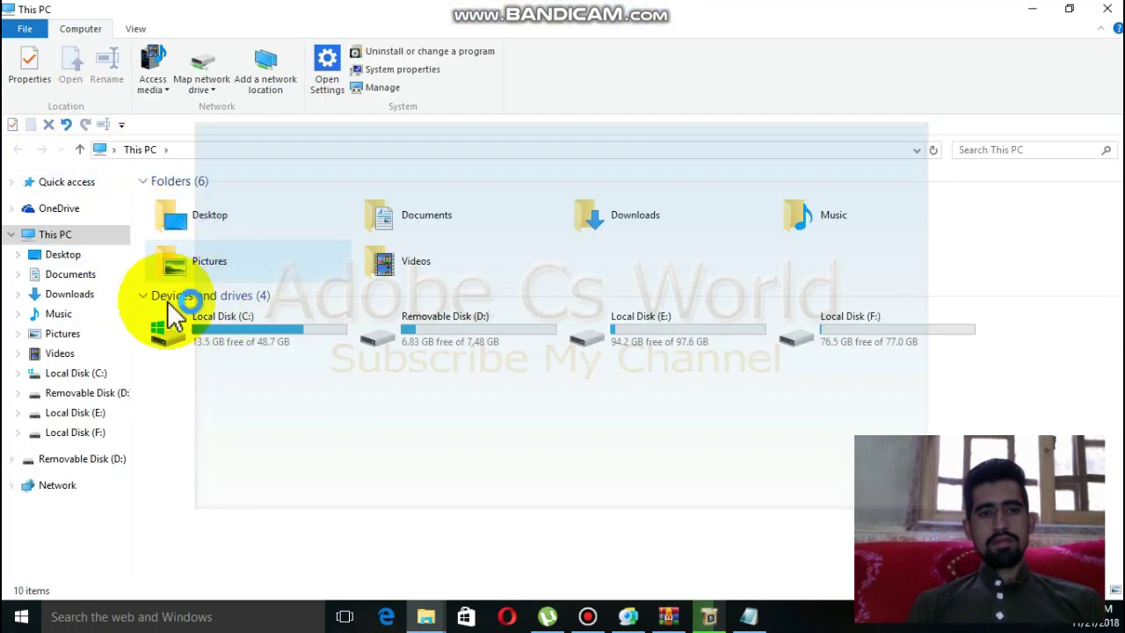
- Open the System32 folder inside the Windows folder on Local Disk (C:)
click(247, 327)
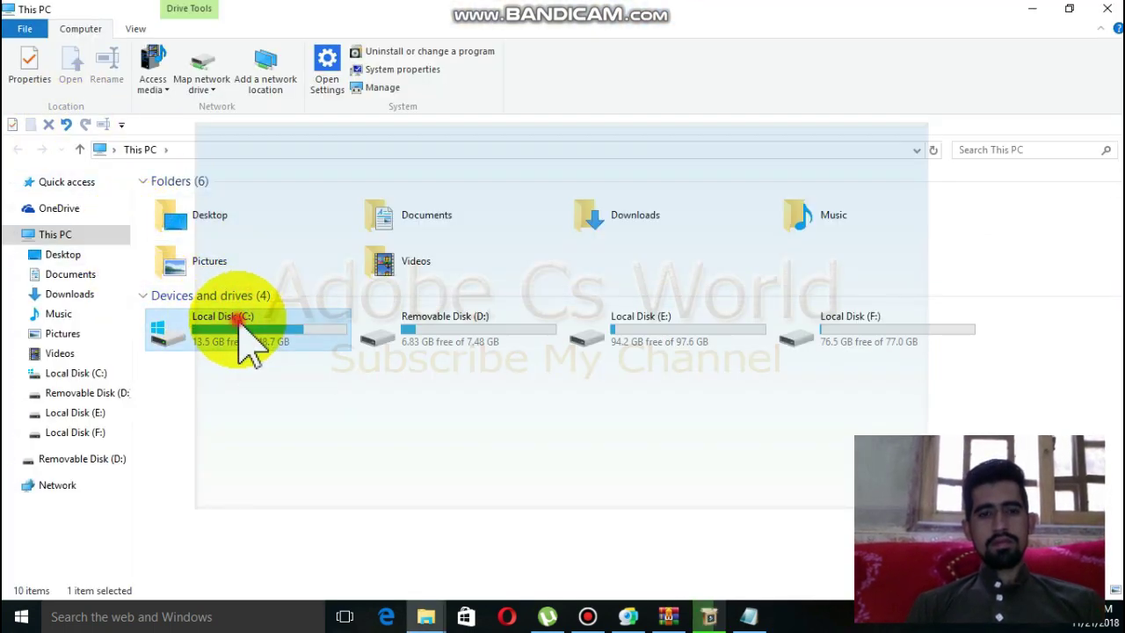
double_click(246, 327)
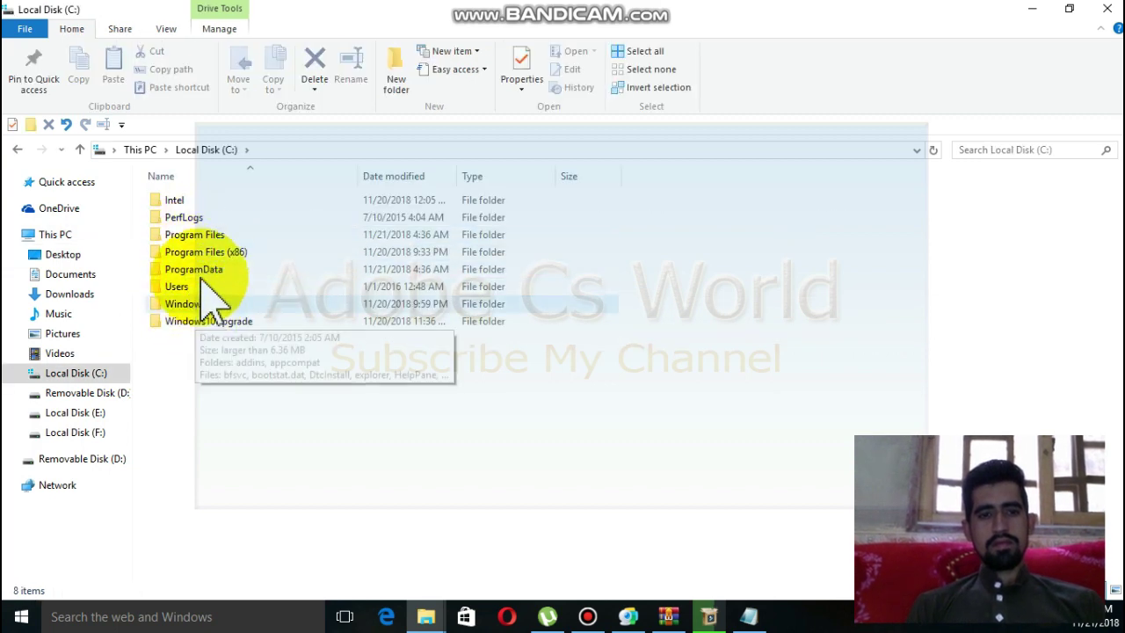
click(201, 303)
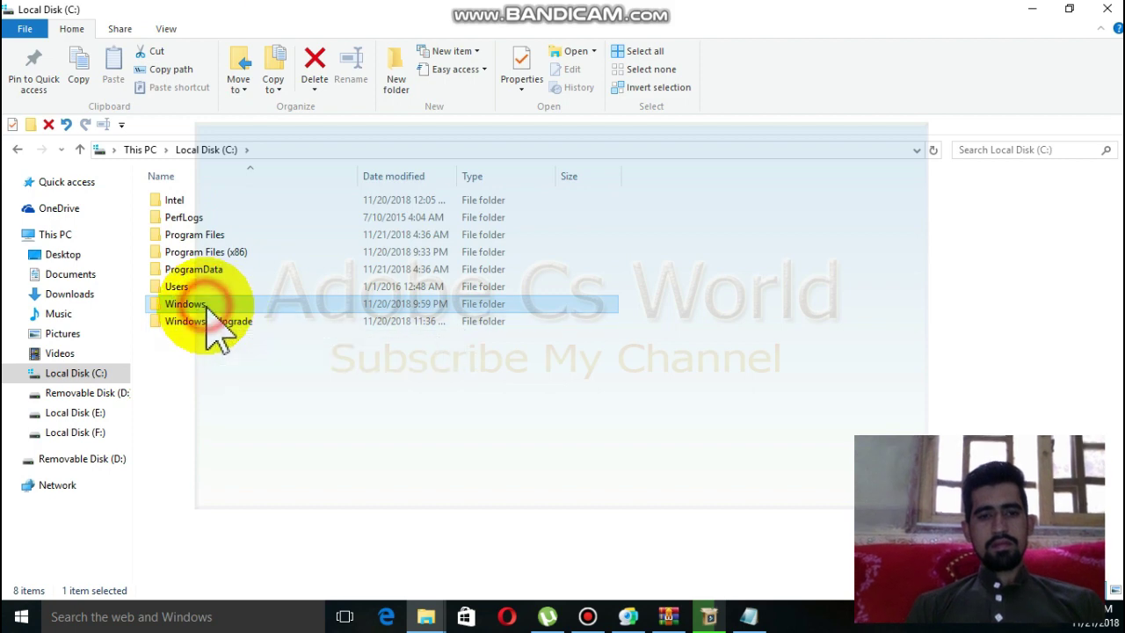
double_click(209, 307)
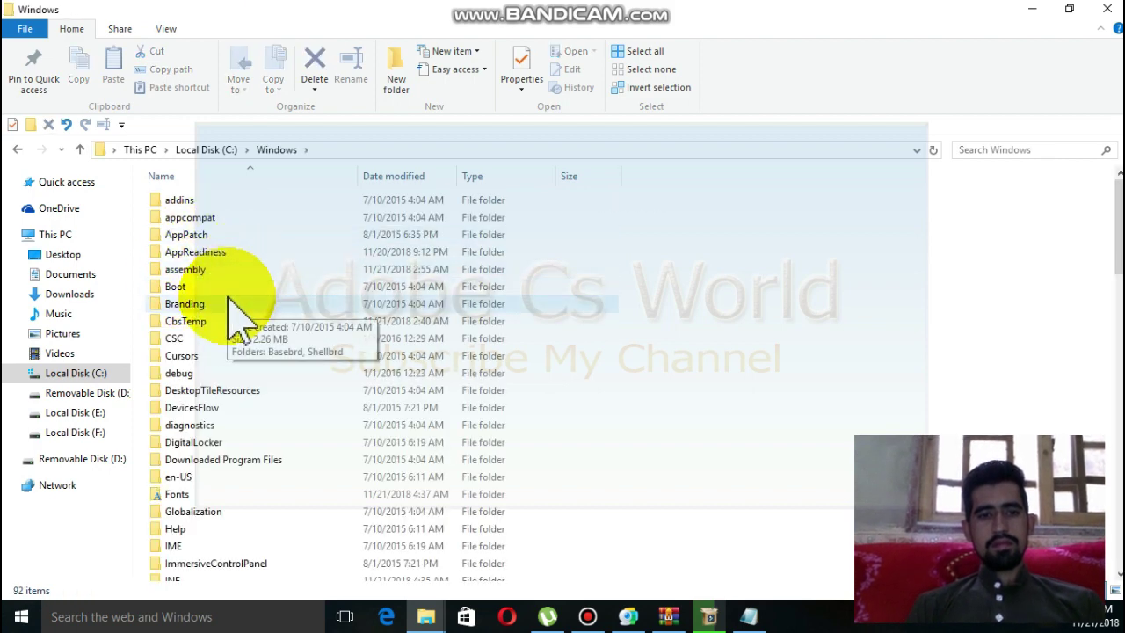
drag(1118, 220, 1120, 406)
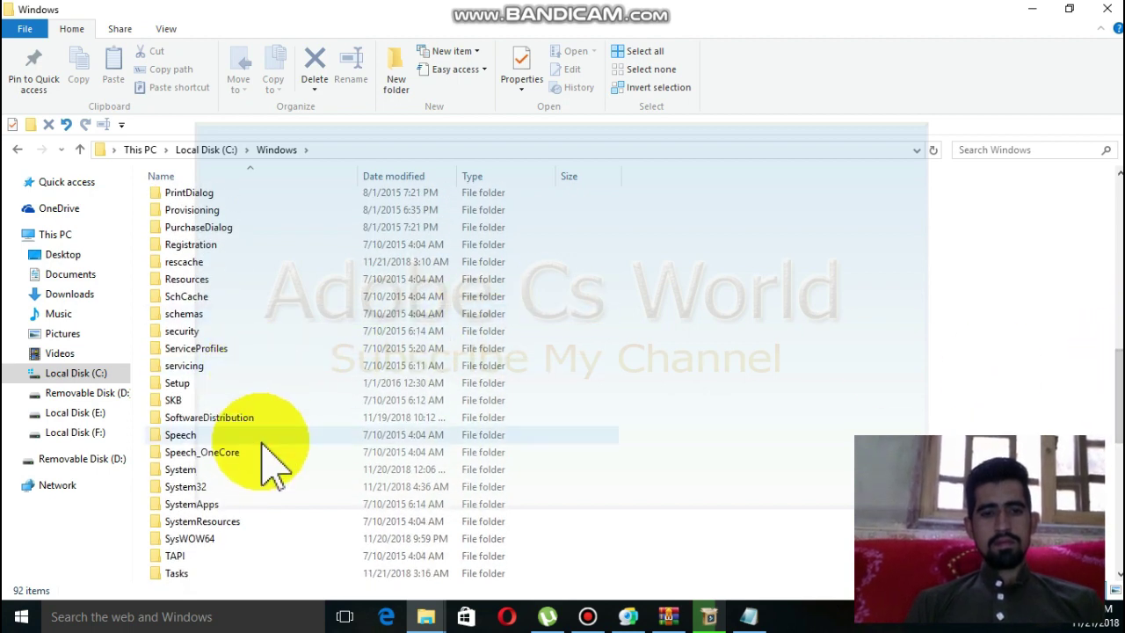
click(204, 488)
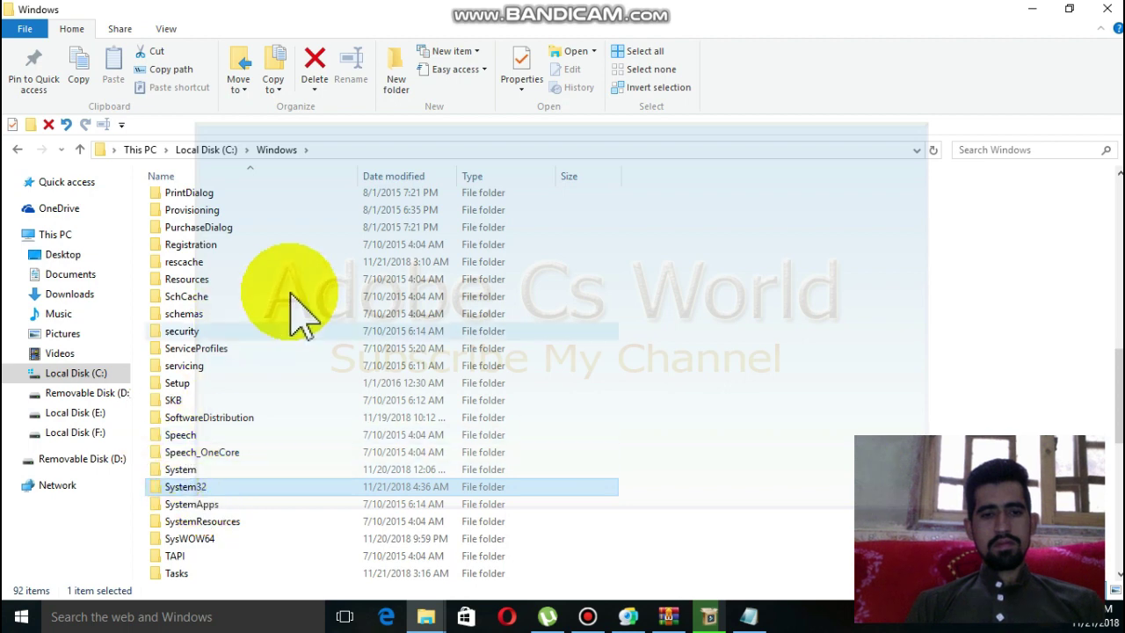
double_click(252, 485)
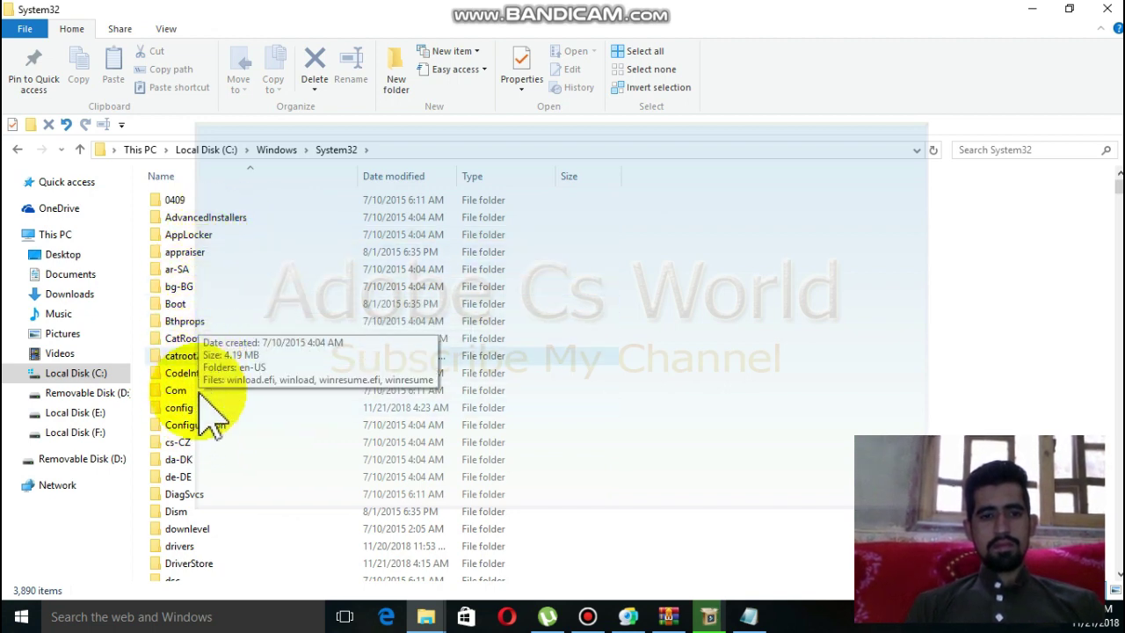
- Open the etc folder inside the drivers folder of System32
click(192, 545)
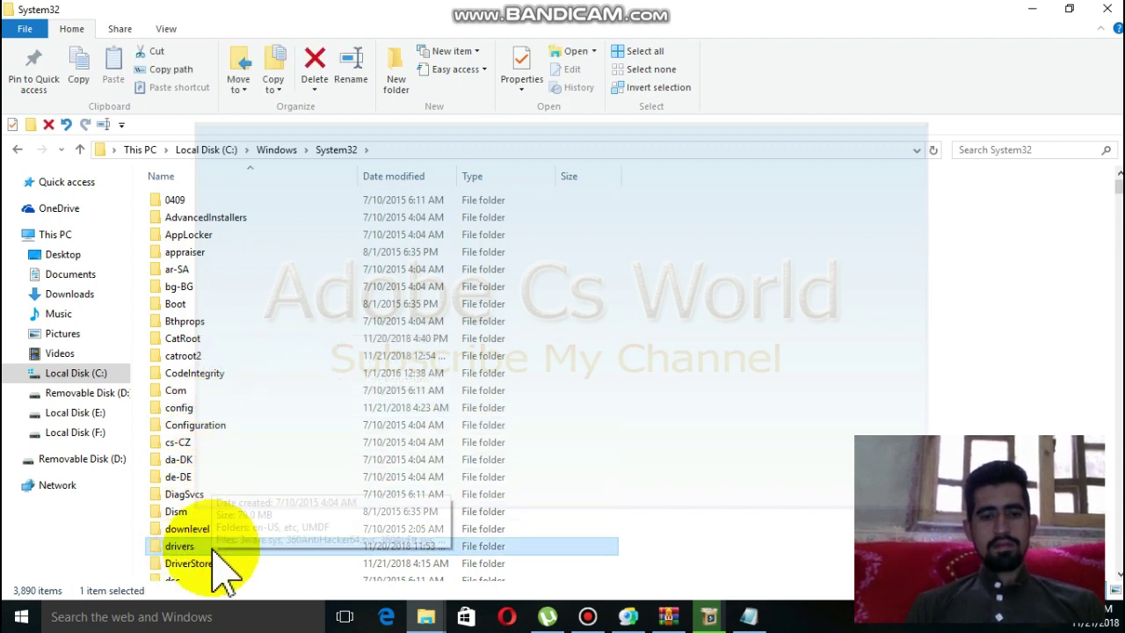
double_click(211, 545)
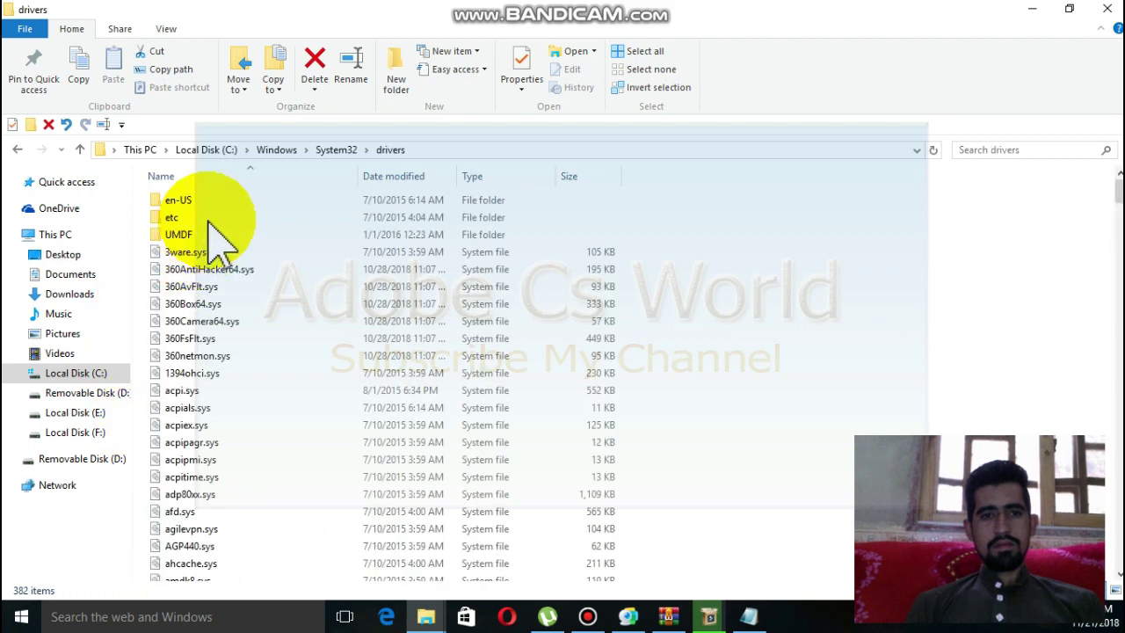
click(198, 234)
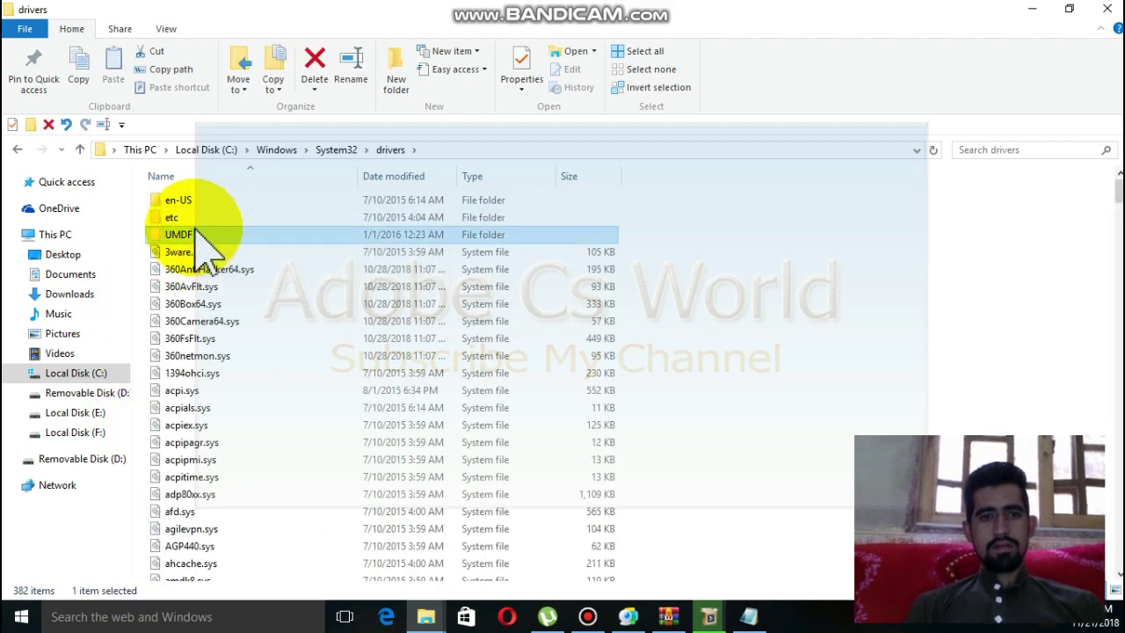
click(195, 219)
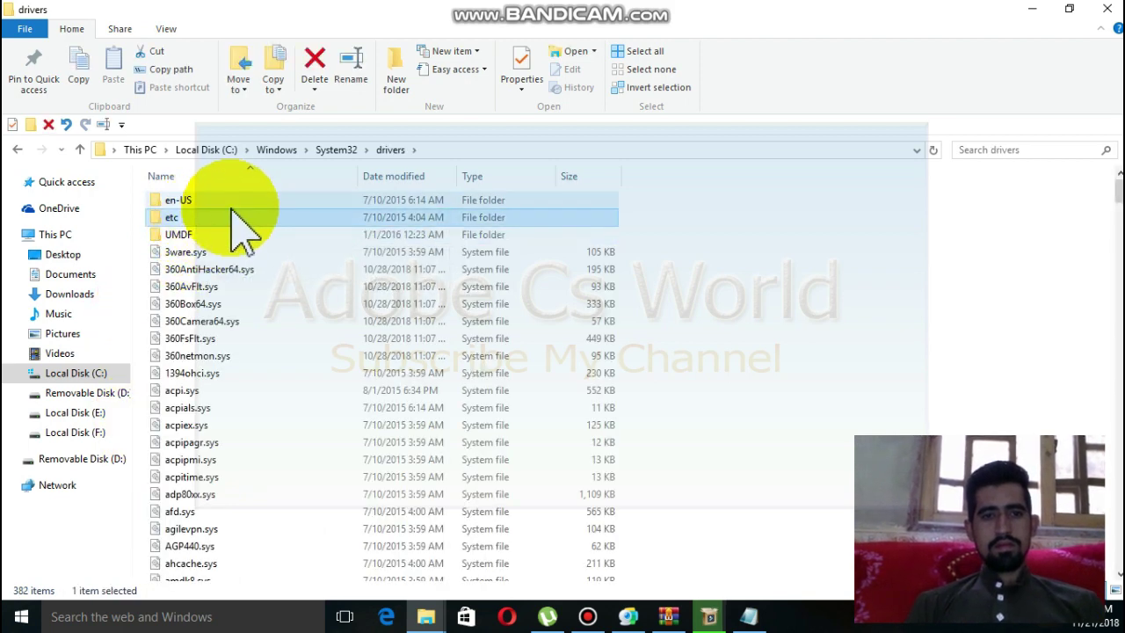
double_click(222, 220)
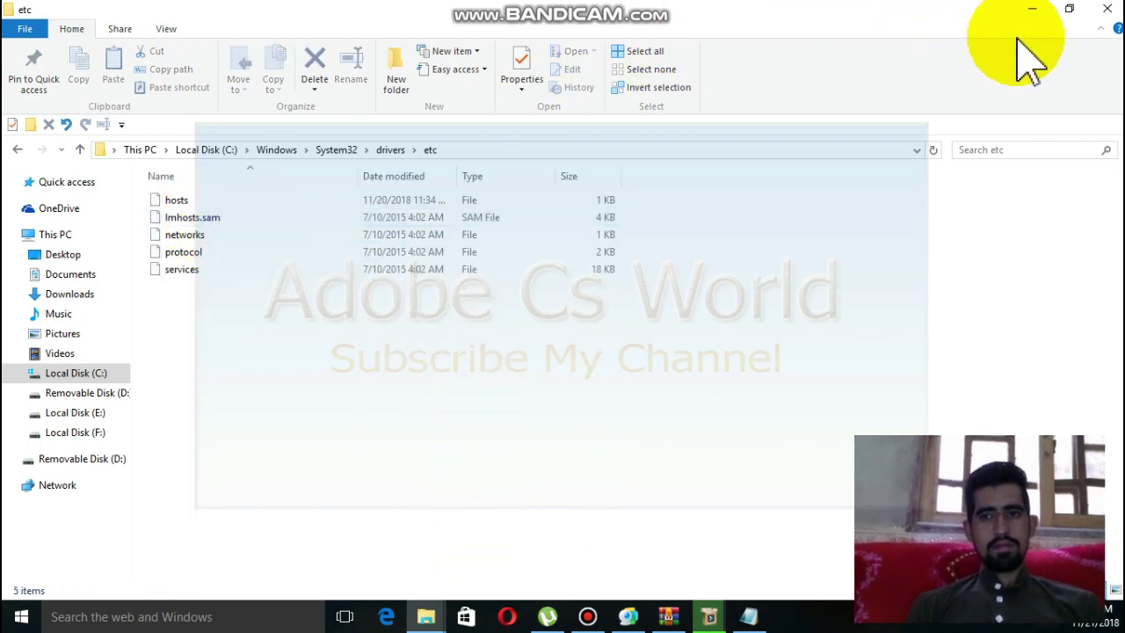
- Shrink the etc folder window and shift it aside, then move the hosts file to the desktop with administrator permission
click(1072, 9)
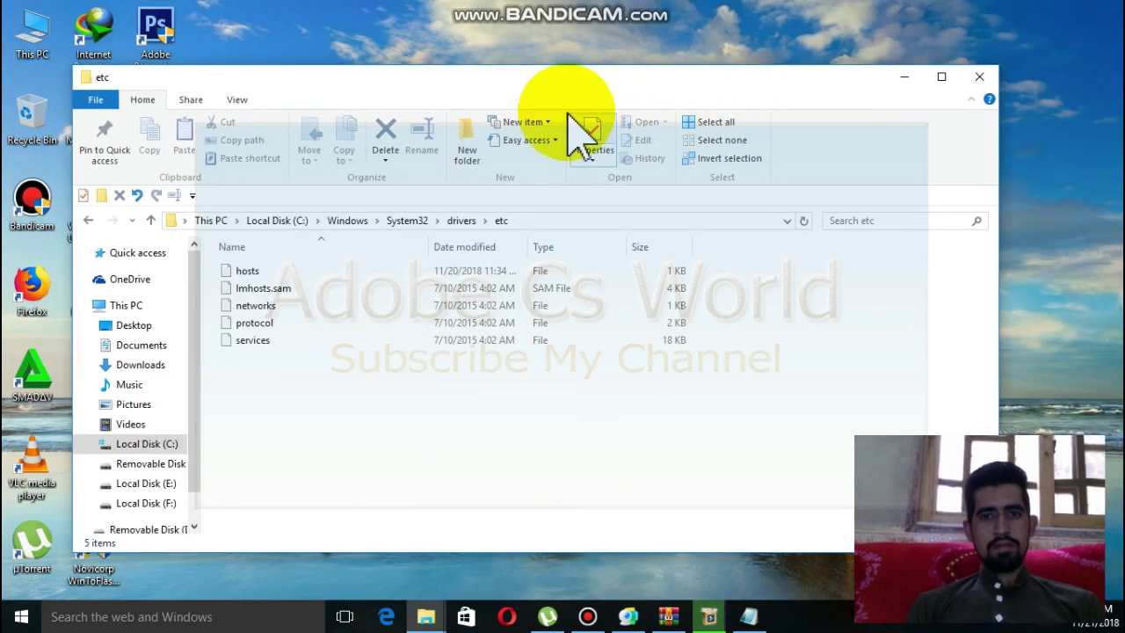
drag(543, 77, 958, 63)
click(678, 255)
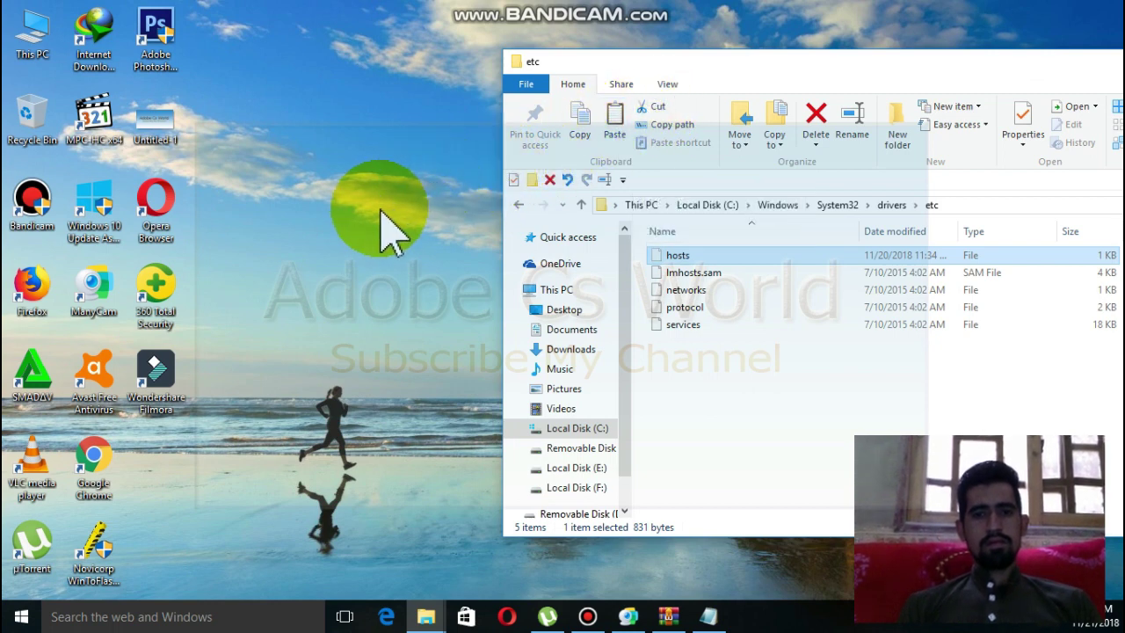
click(651, 108)
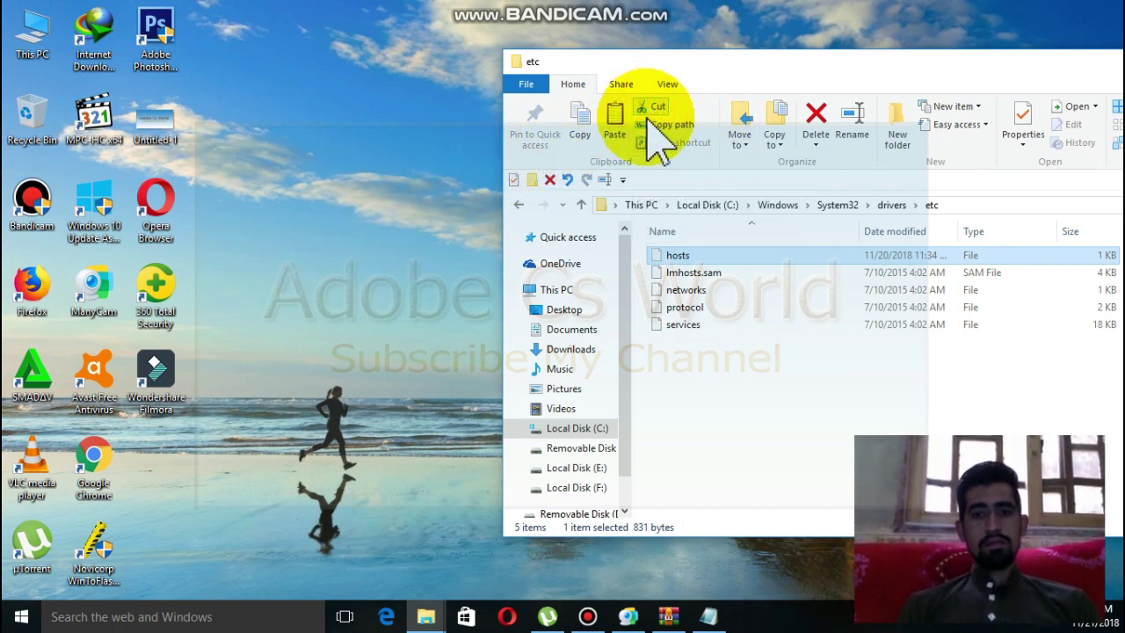
click(357, 253)
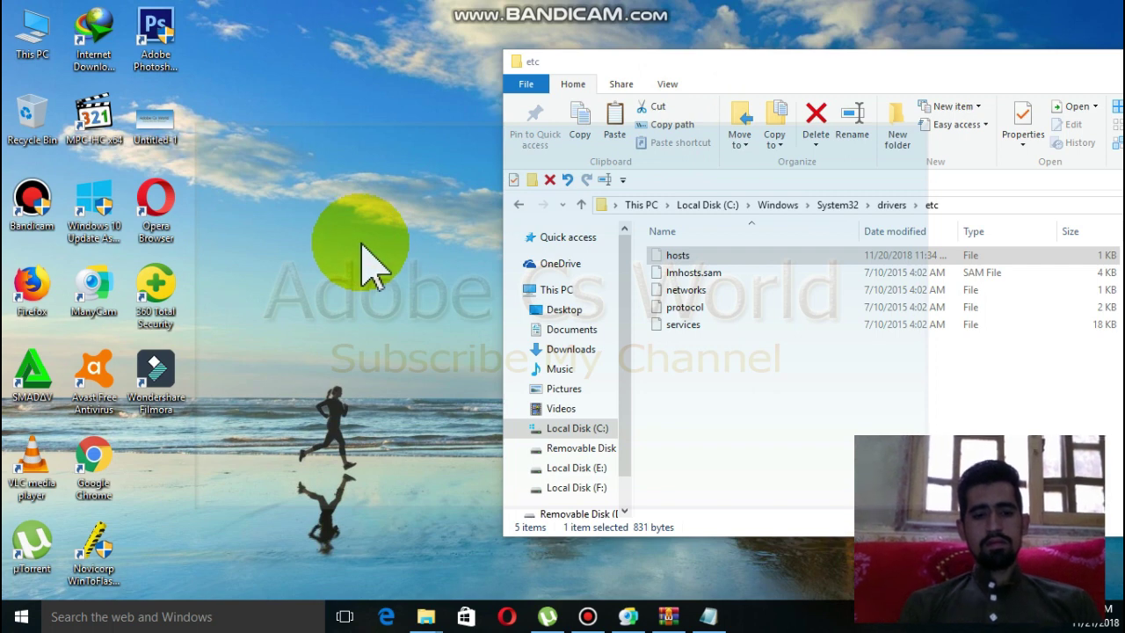
key(ctrl+v)
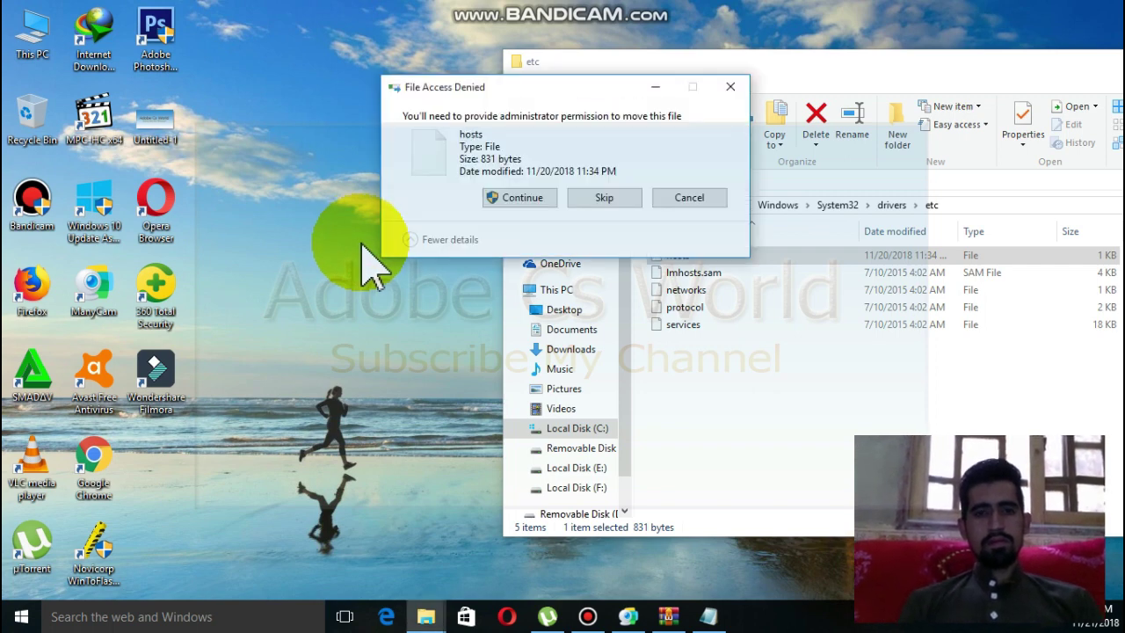
click(513, 198)
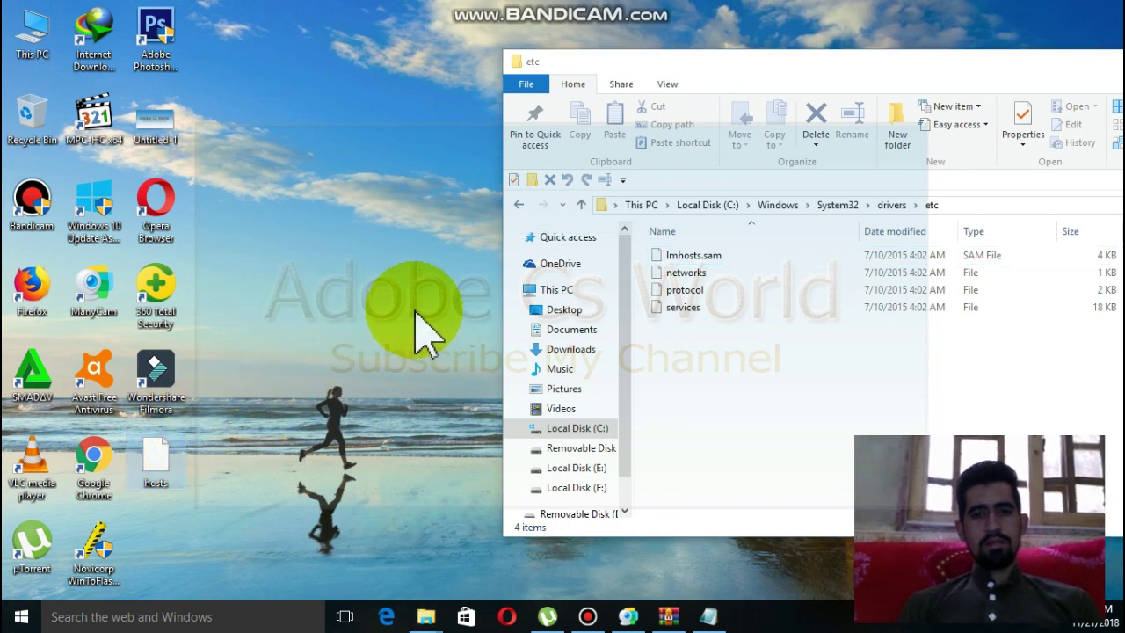
- Open the desktop copy of hosts in Notepad and place the cursor at the end of the last localhost line
click(492, 351)
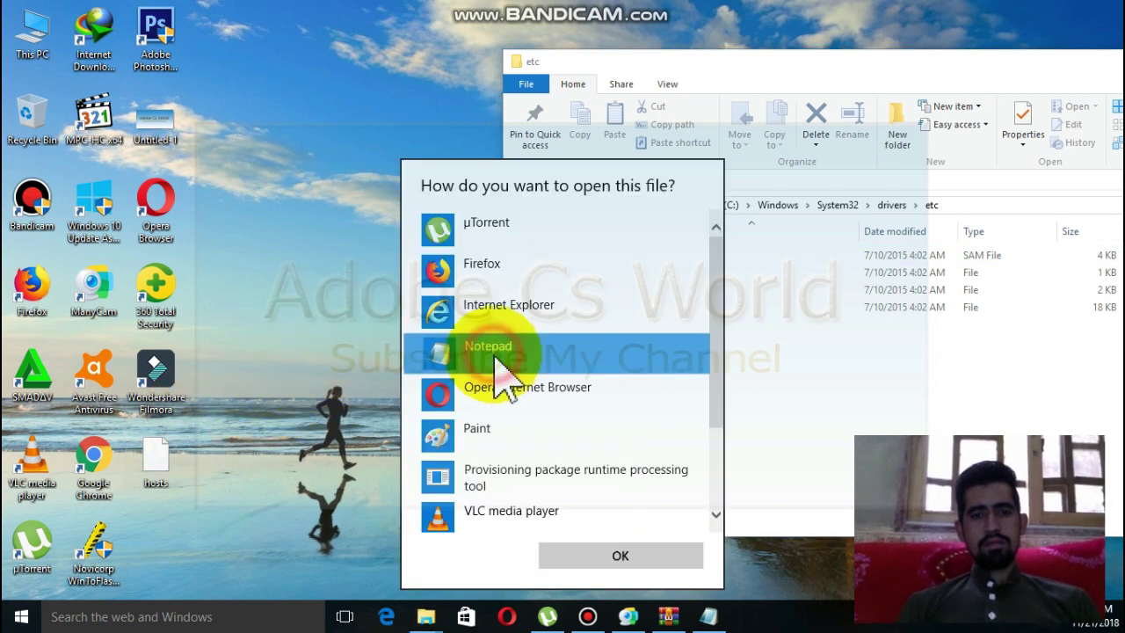
click(611, 557)
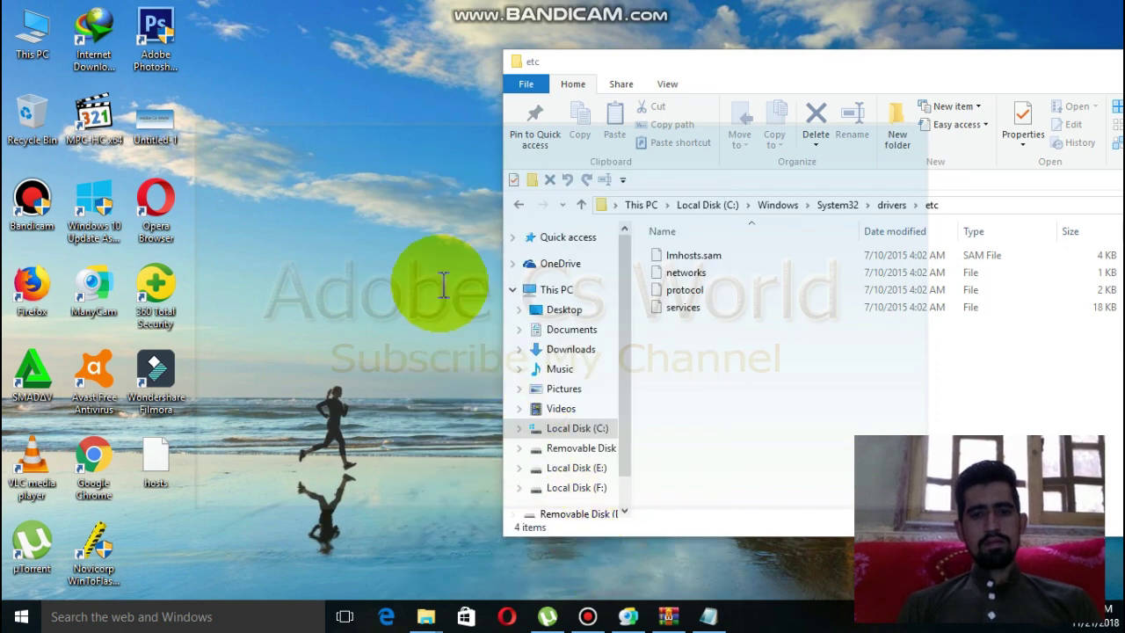
click(536, 416)
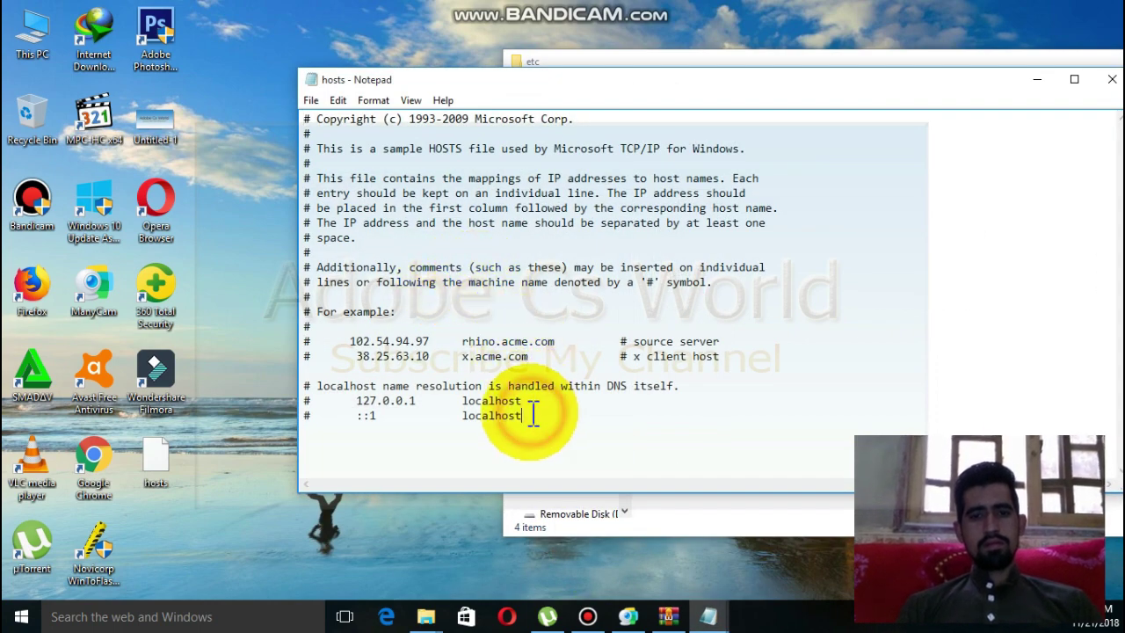
- Copy the line 127.0.0.1 platform.wondershare.com from the crack library channel note and minimize that note
click(338, 100)
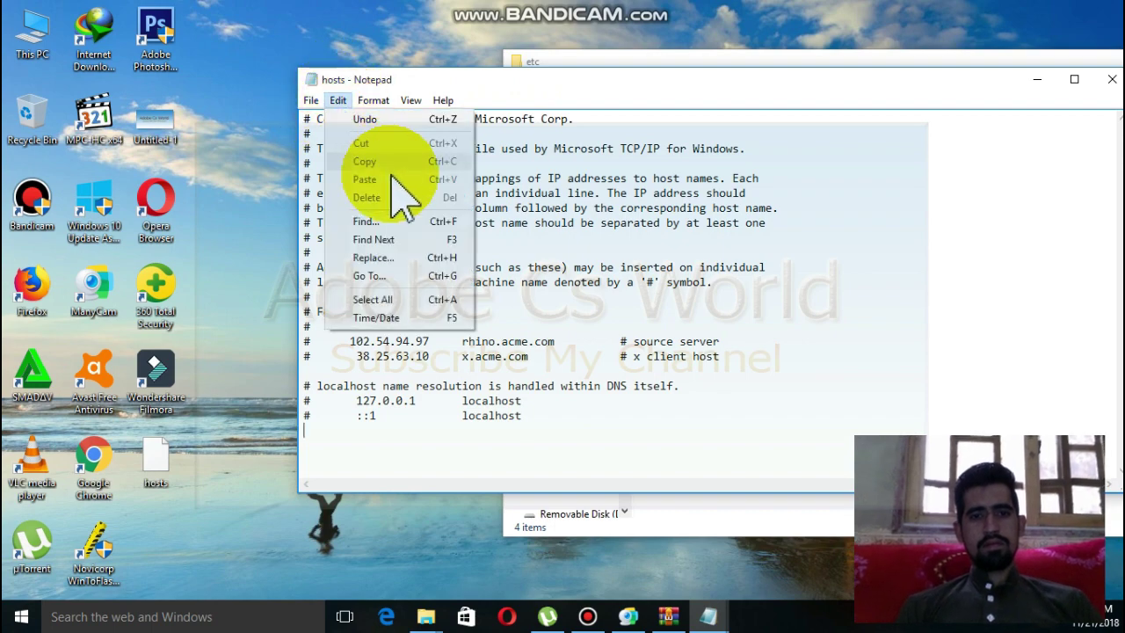
click(709, 618)
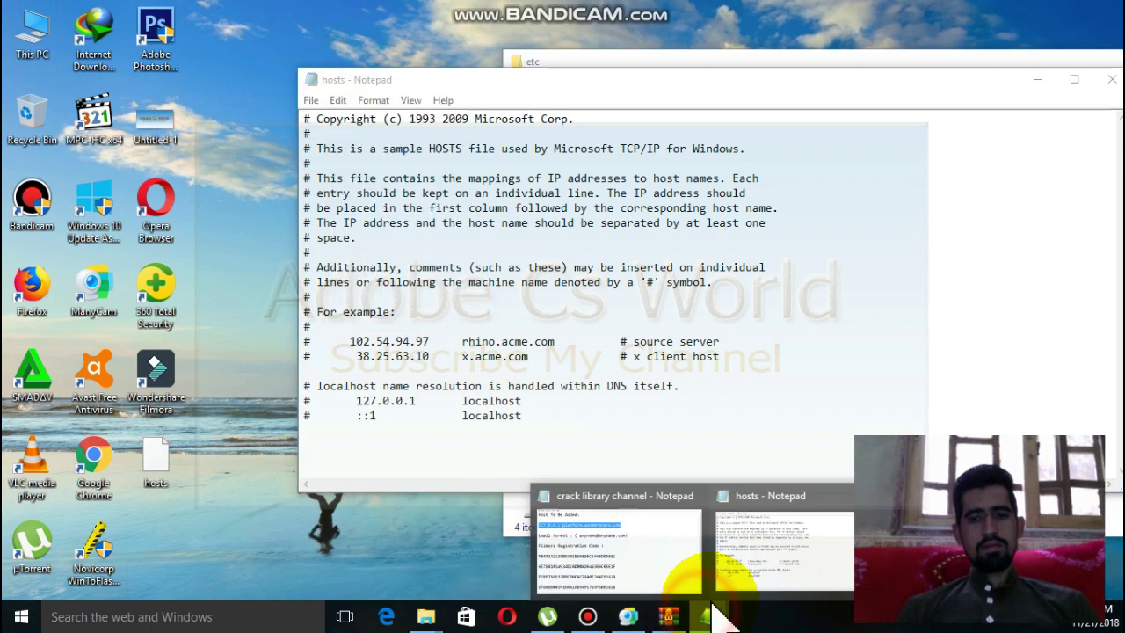
click(589, 531)
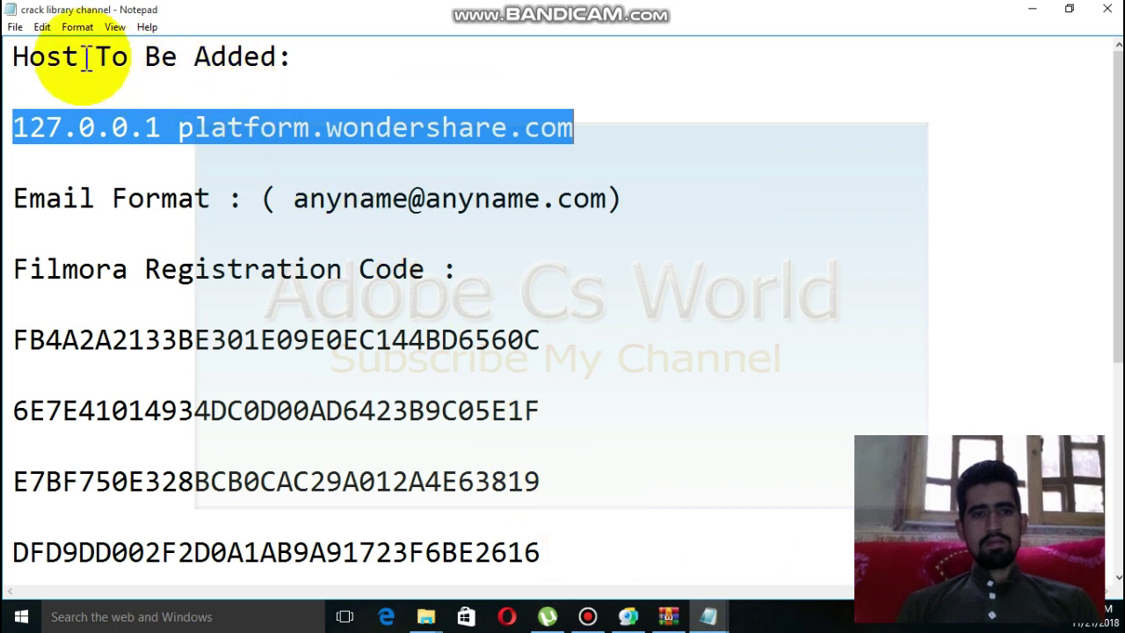
click(42, 27)
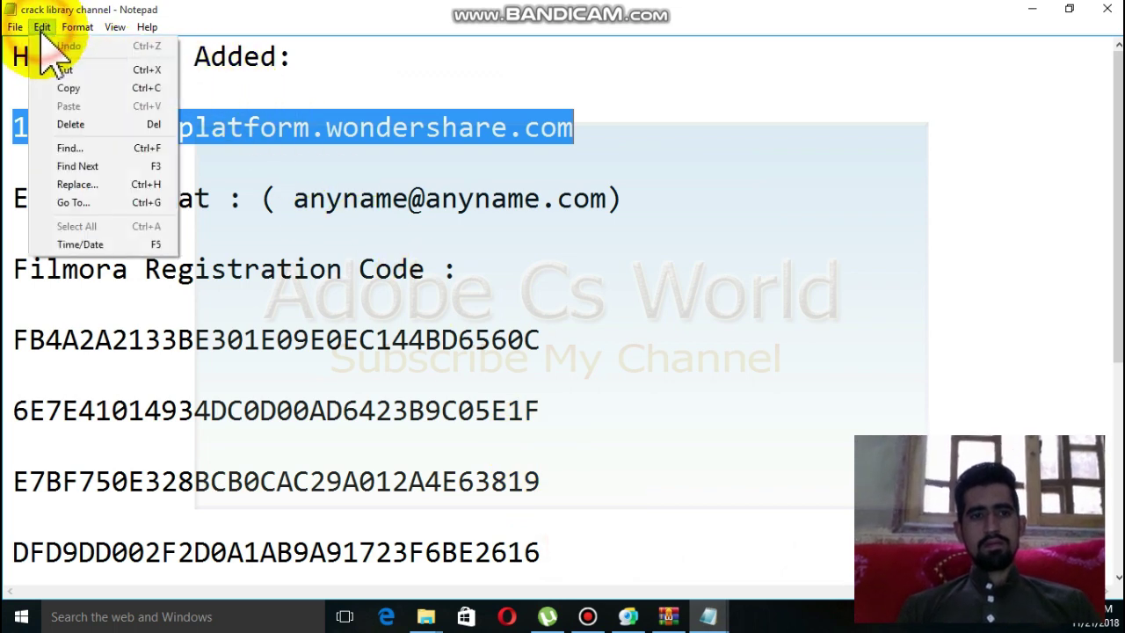
click(91, 88)
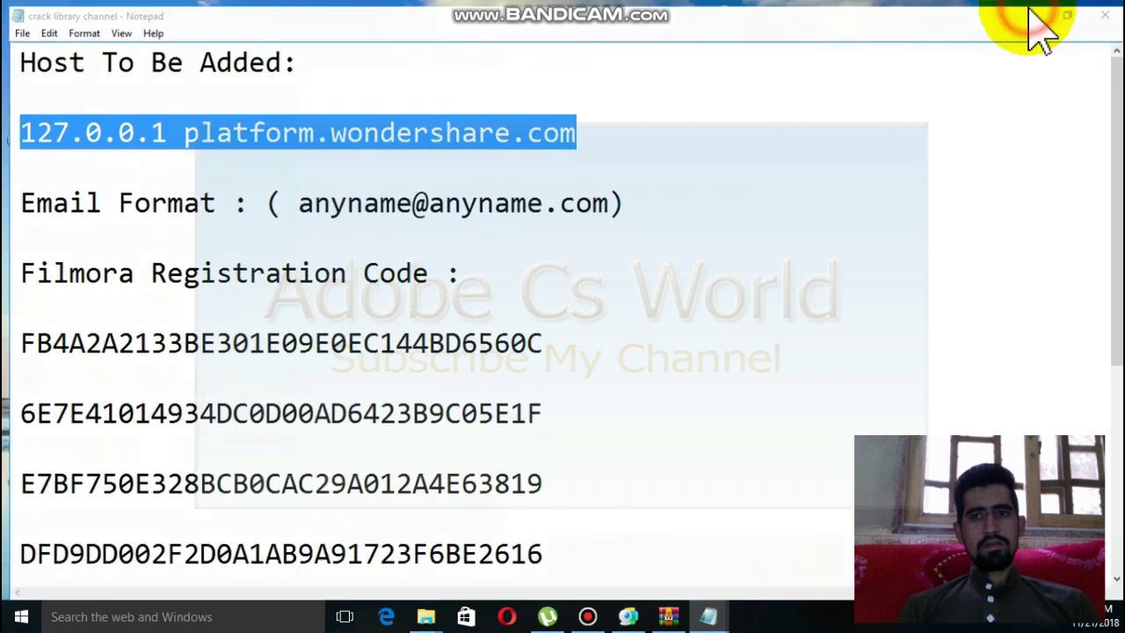
click(1023, 16)
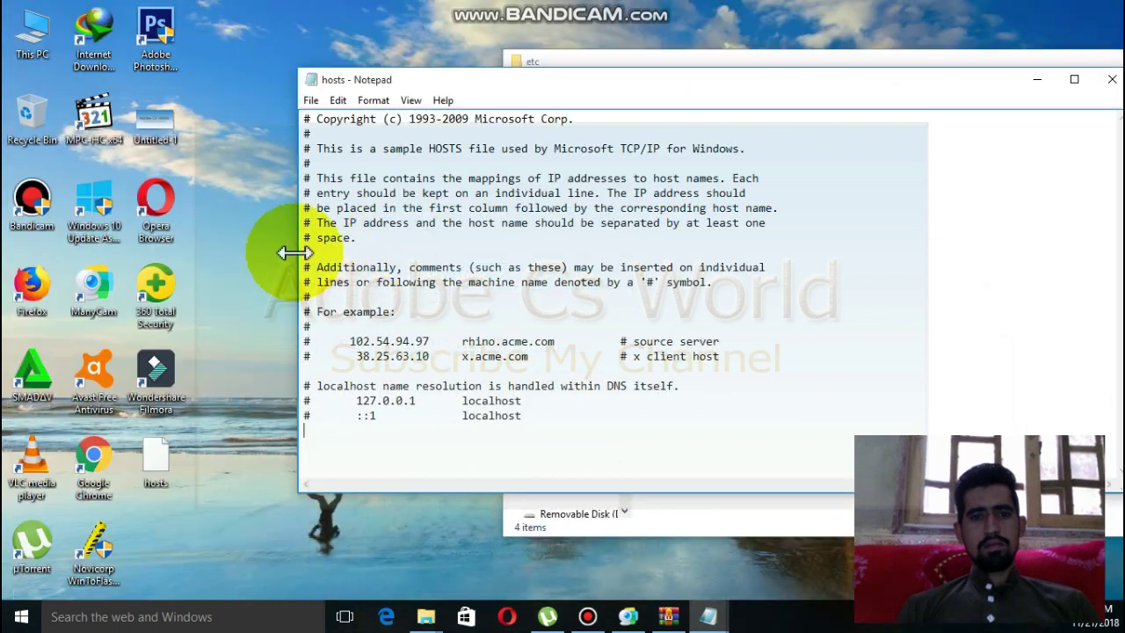
- Paste the copied host entry below the last localhost line of the hosts file, then close the file with its changes saved
click(169, 448)
click(544, 427)
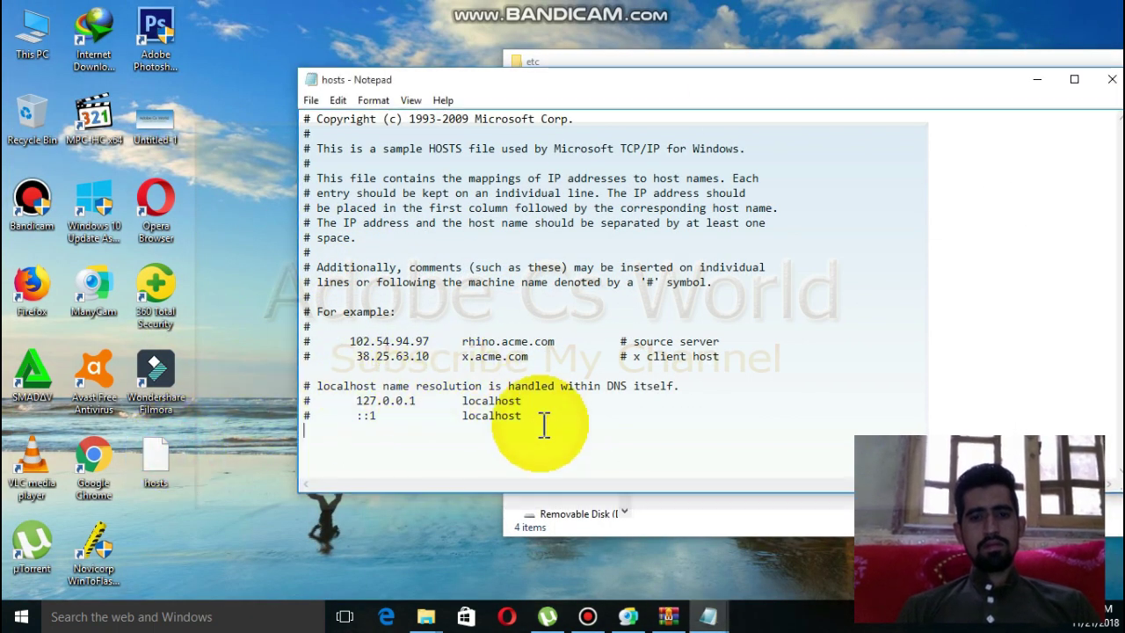
click(339, 102)
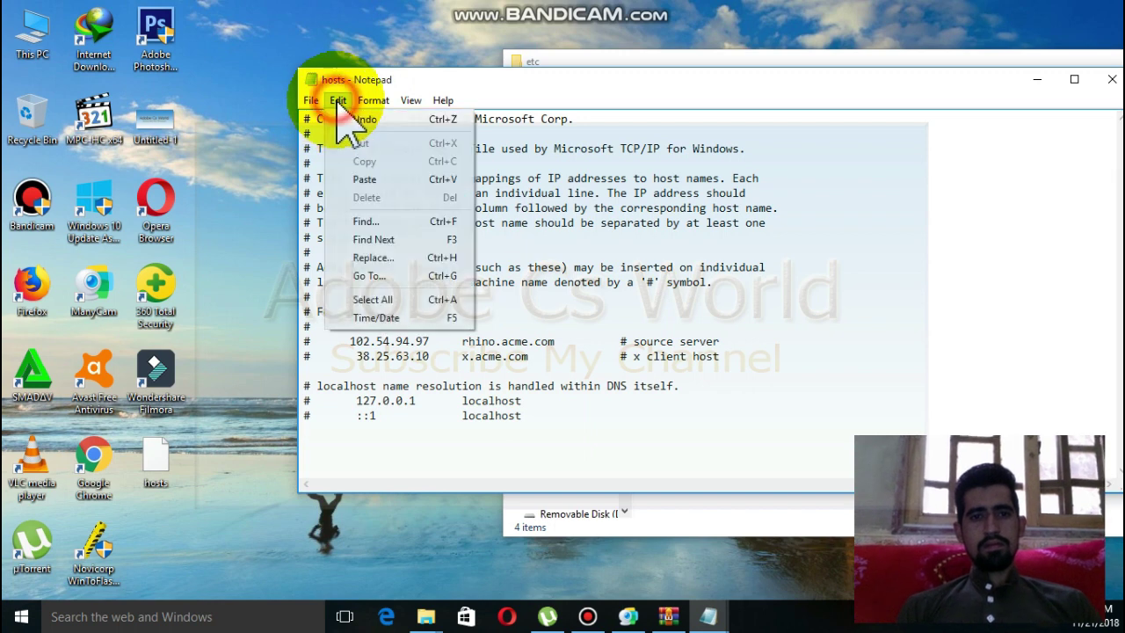
click(385, 179)
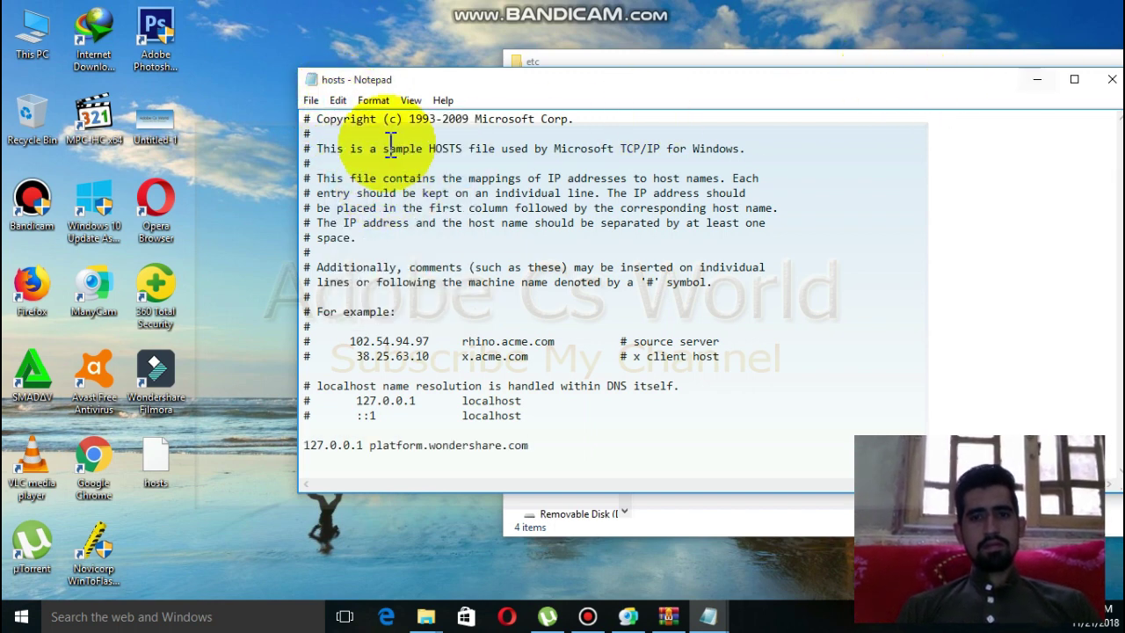
click(1111, 79)
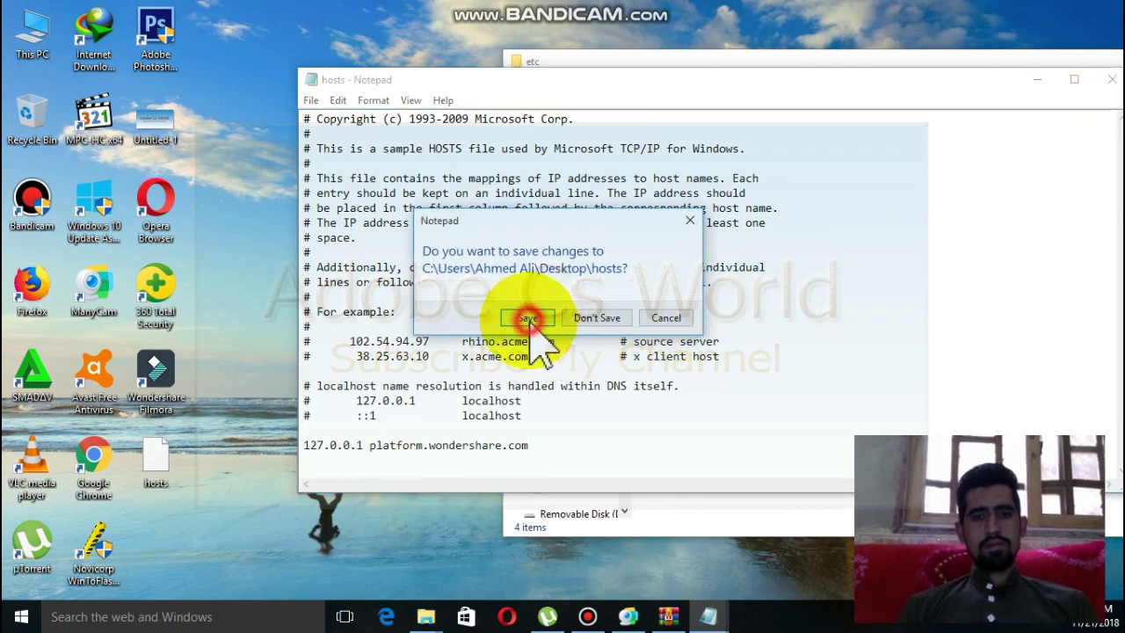
click(528, 318)
- Move the edited hosts file from the desktop back into the etc folder with administrator permission and close the folder window
click(158, 470)
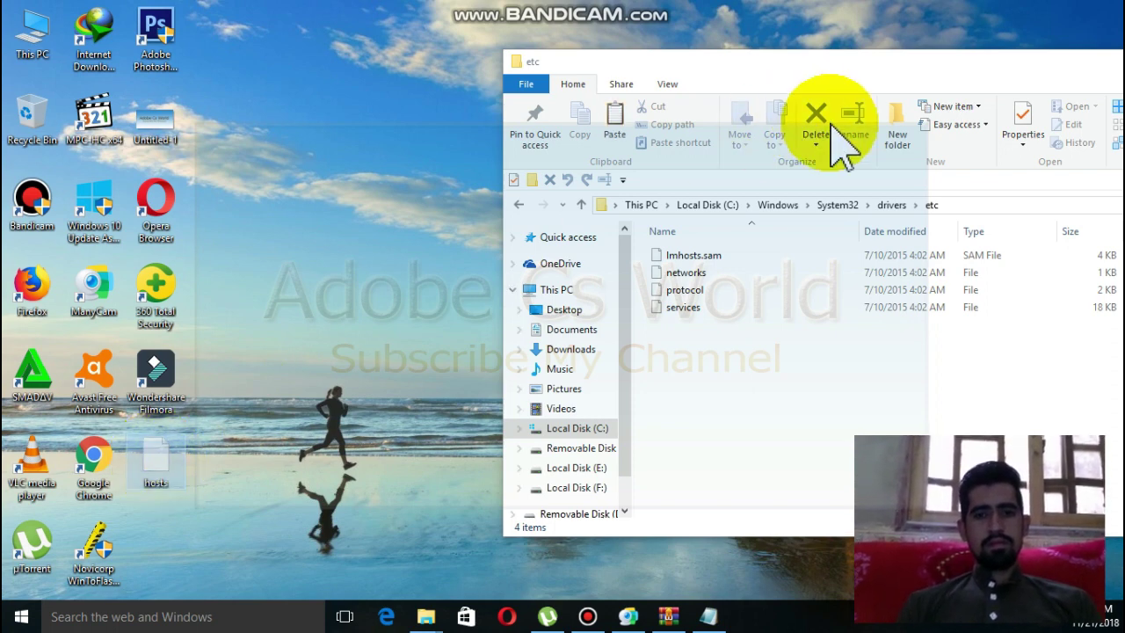
click(796, 339)
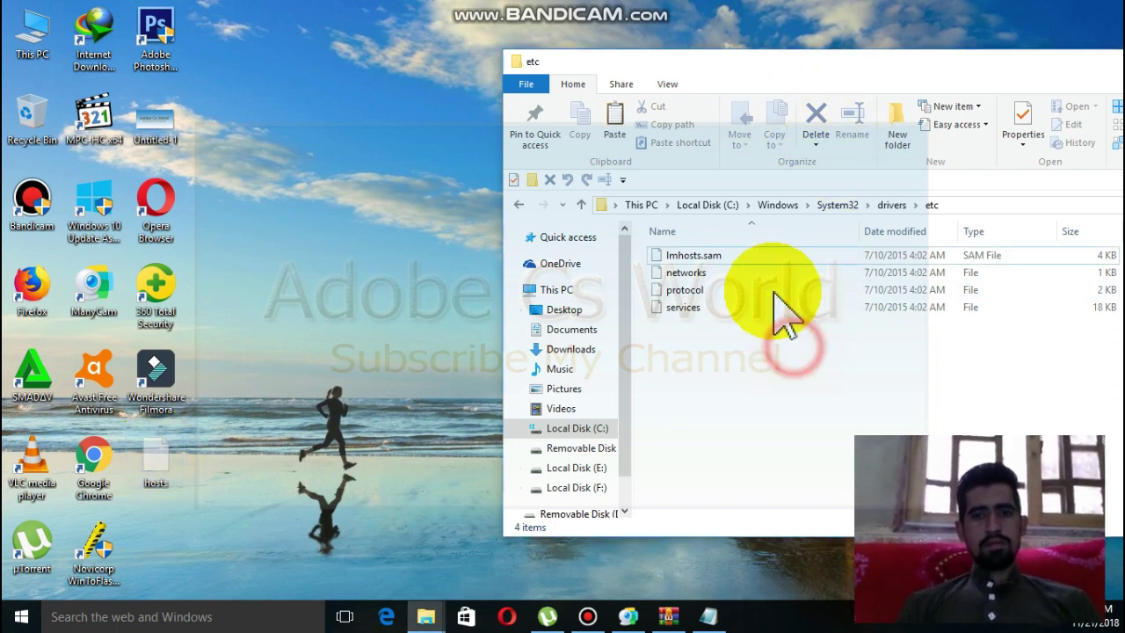
click(624, 128)
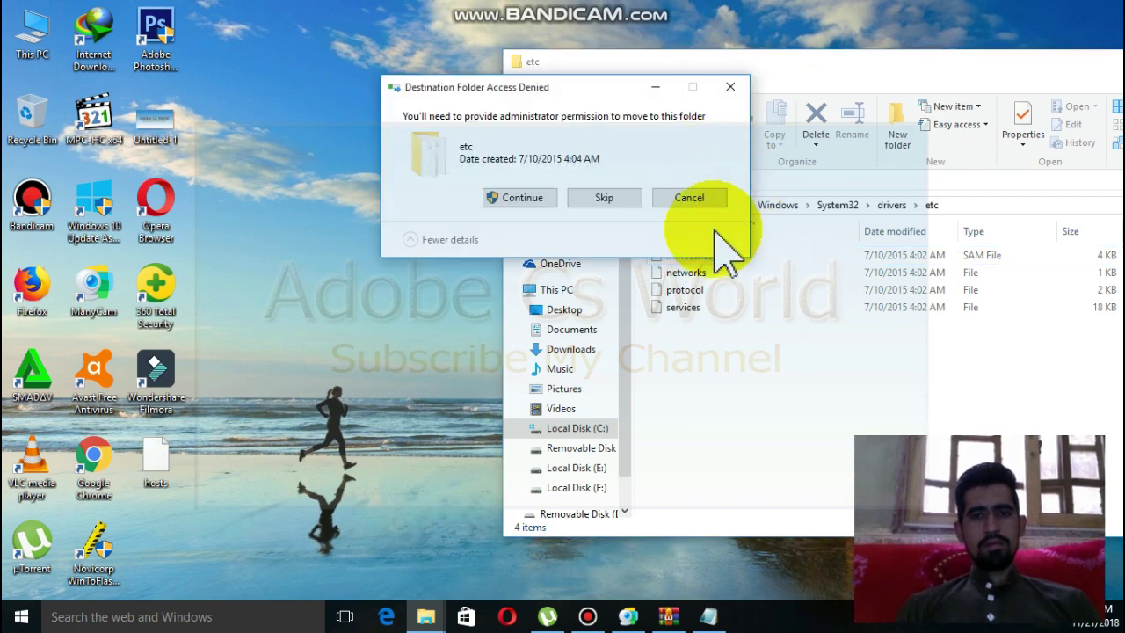
click(515, 196)
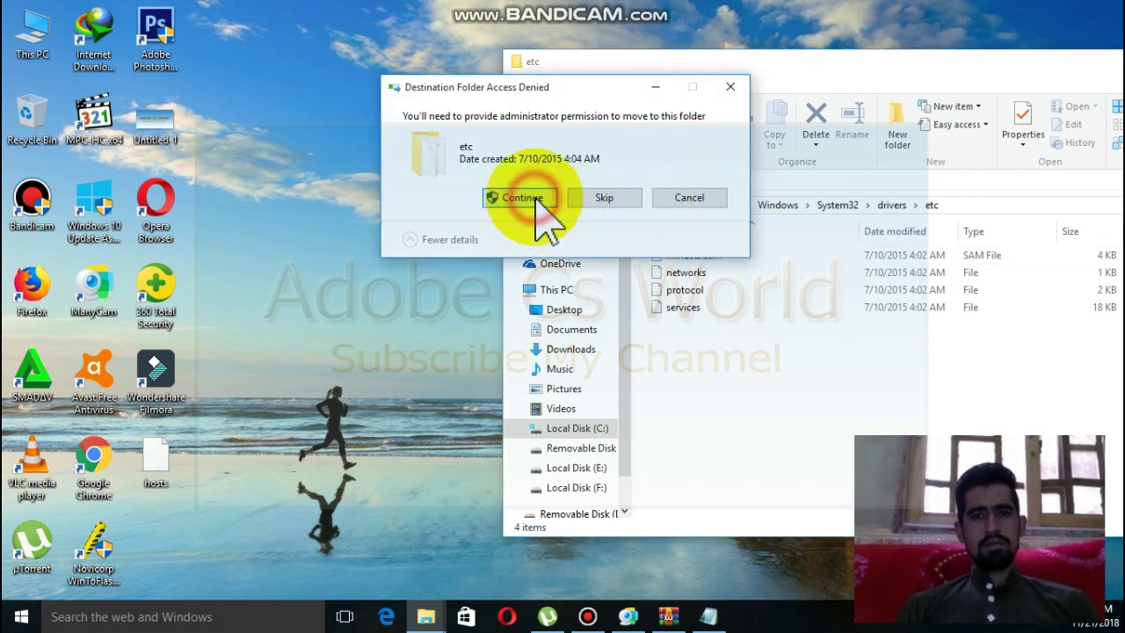
click(1058, 71)
drag(934, 70, 785, 96)
click(1009, 80)
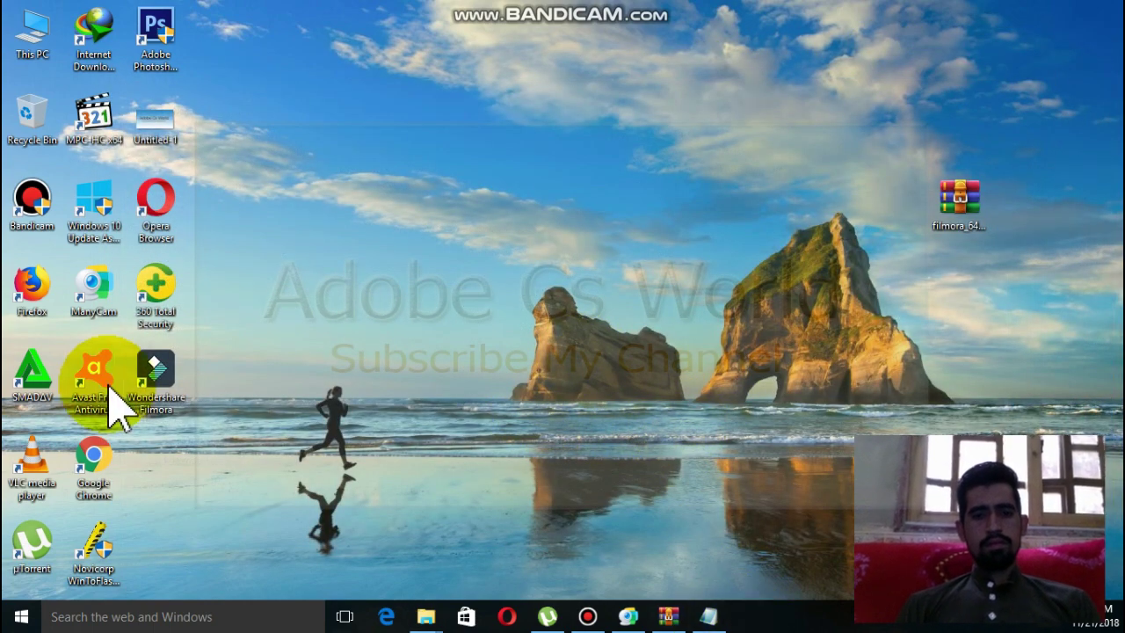
- Launch Wondershare Filmora in Full Feature Mode, dismiss the connection notice, and open the Offline Activation form
double_click(163, 387)
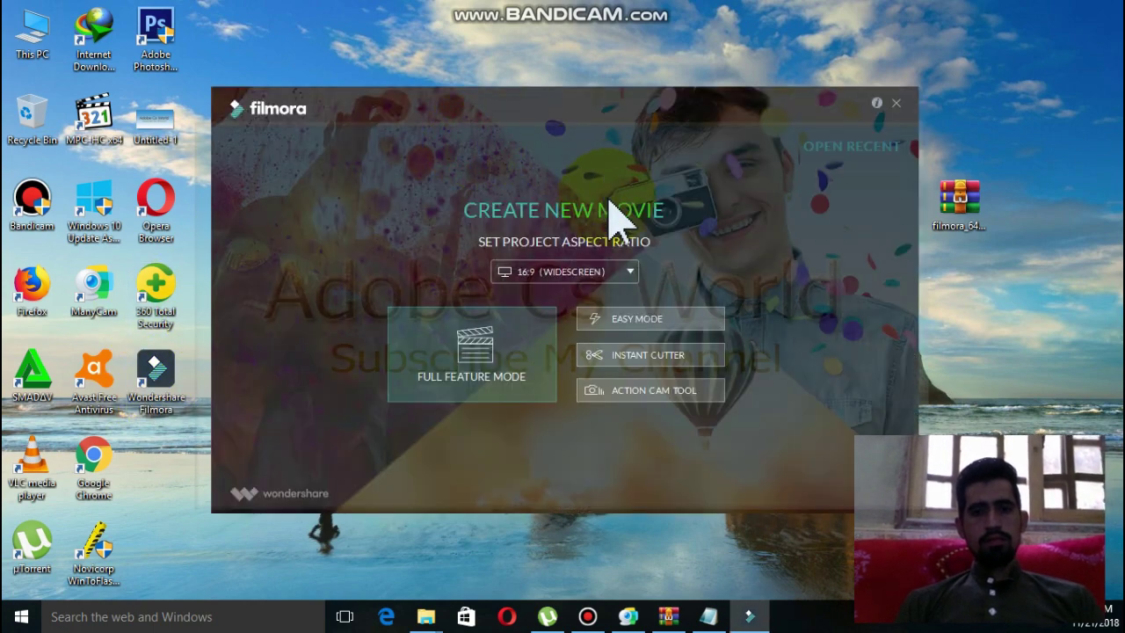
click(518, 338)
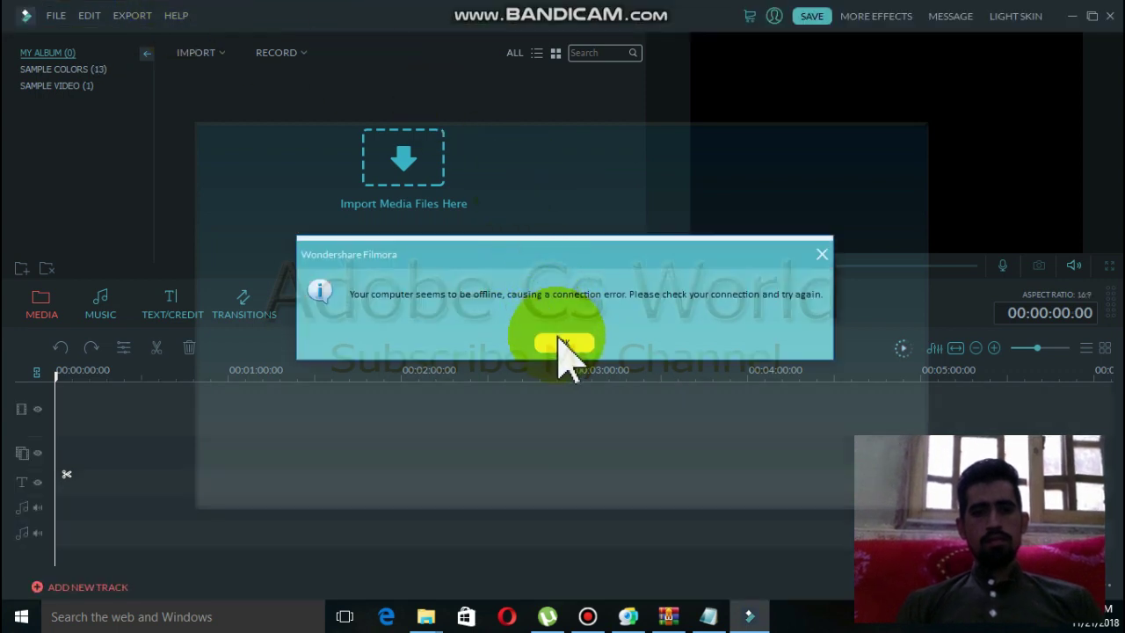
click(557, 342)
click(186, 18)
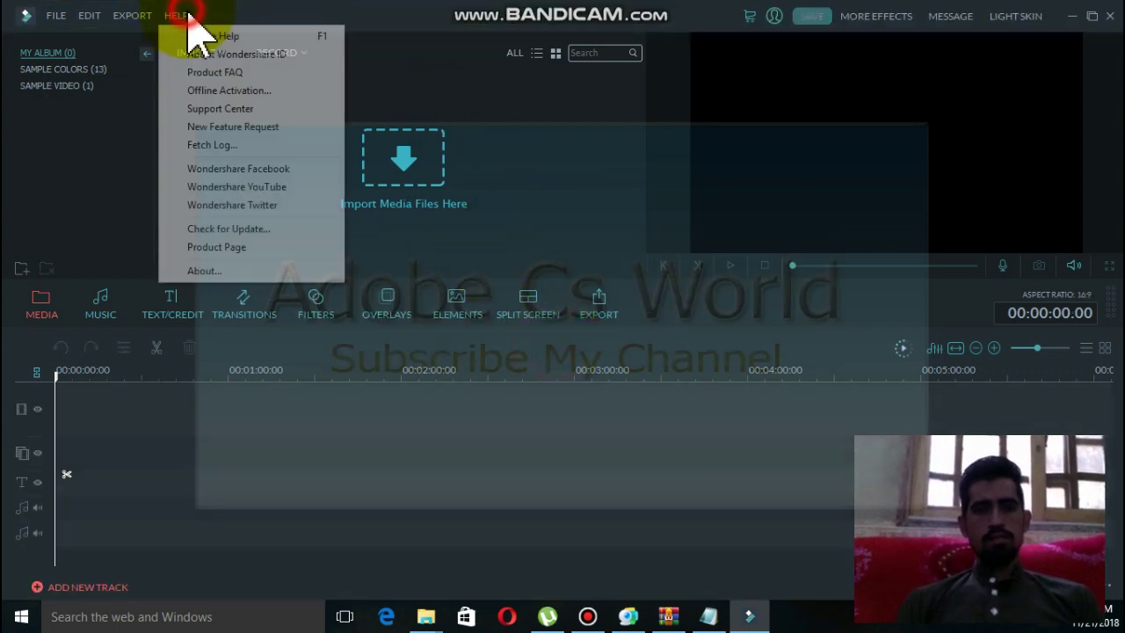
click(246, 92)
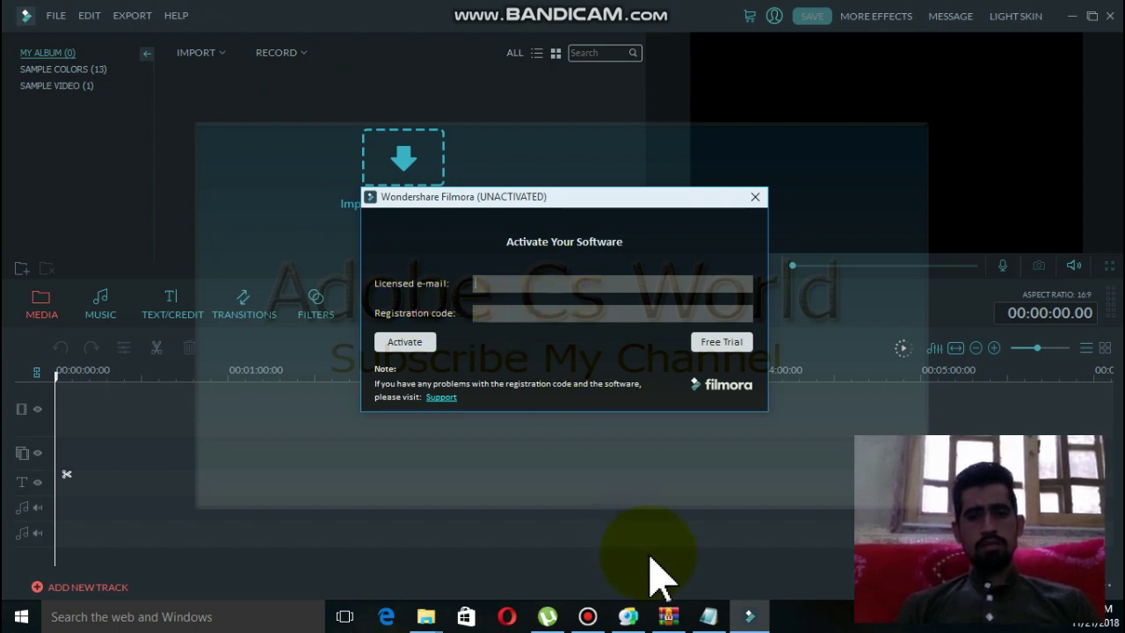
- Check the e-mail format in the crack library channel note and enter a matching licensed e-mail in Filmora's activation form
click(708, 616)
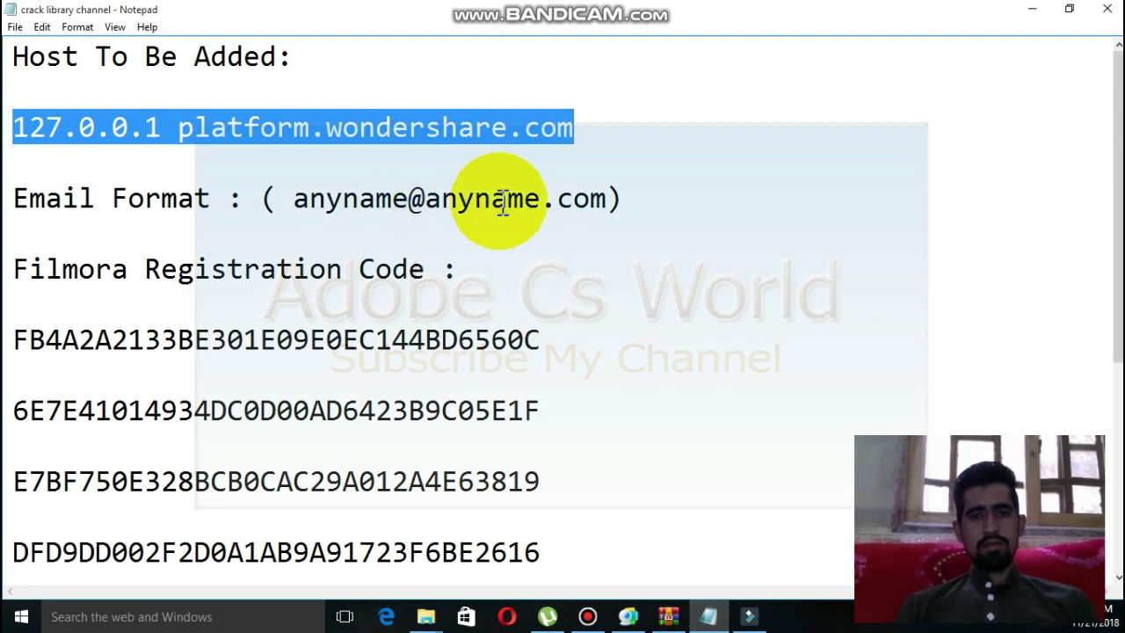
drag(608, 202, 283, 217)
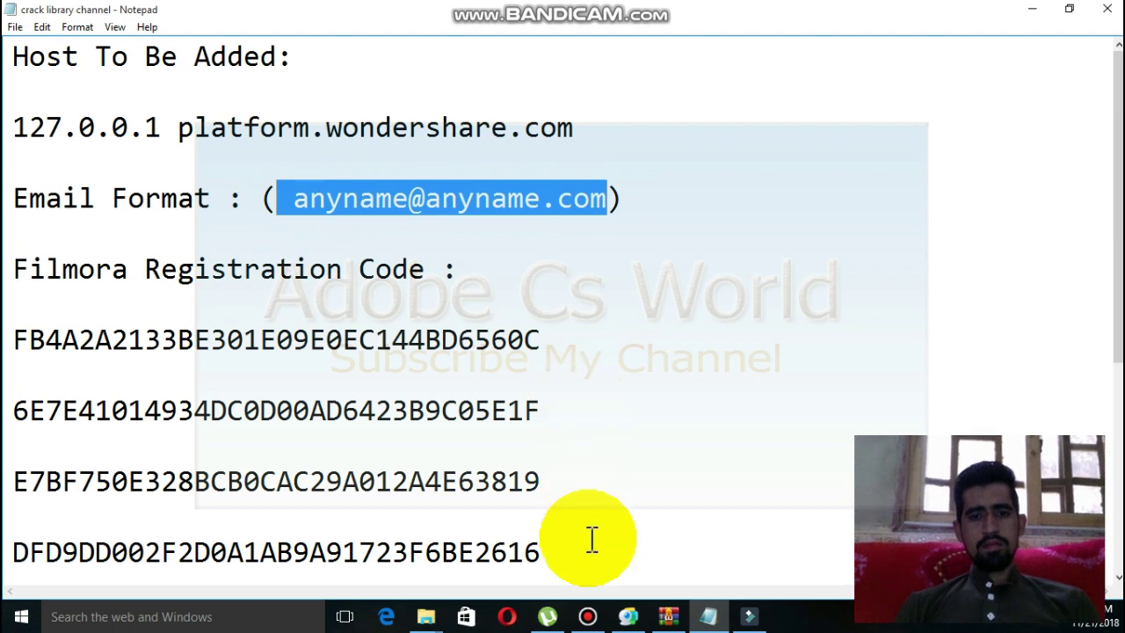
click(747, 618)
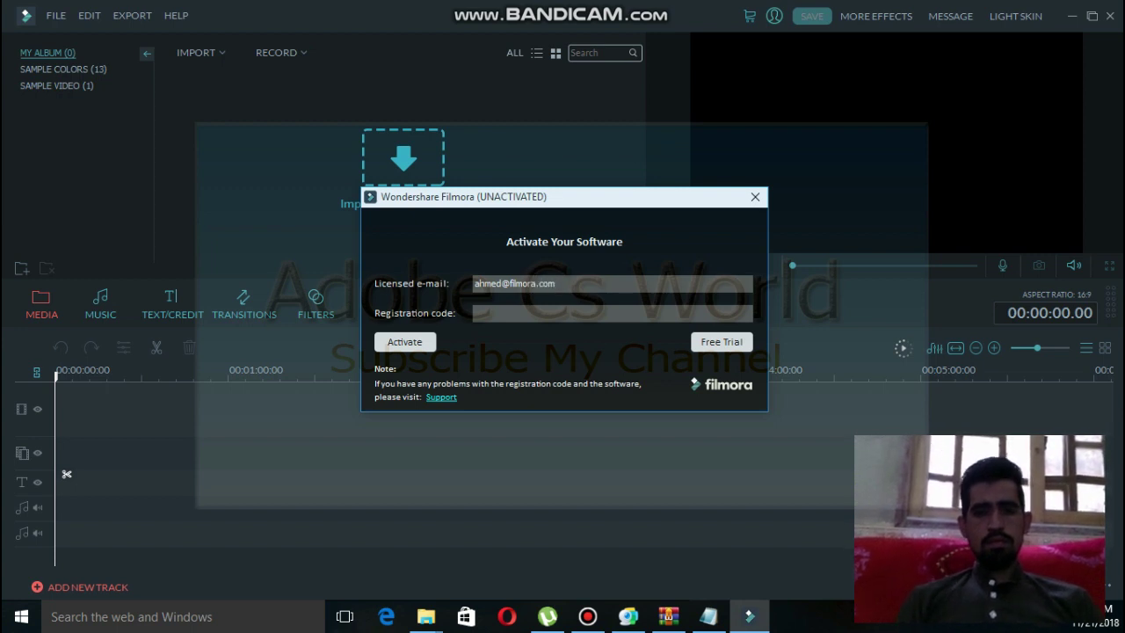
- Copy the fourth Filmora registration code from the crack library channel note and return to the activation form
click(708, 614)
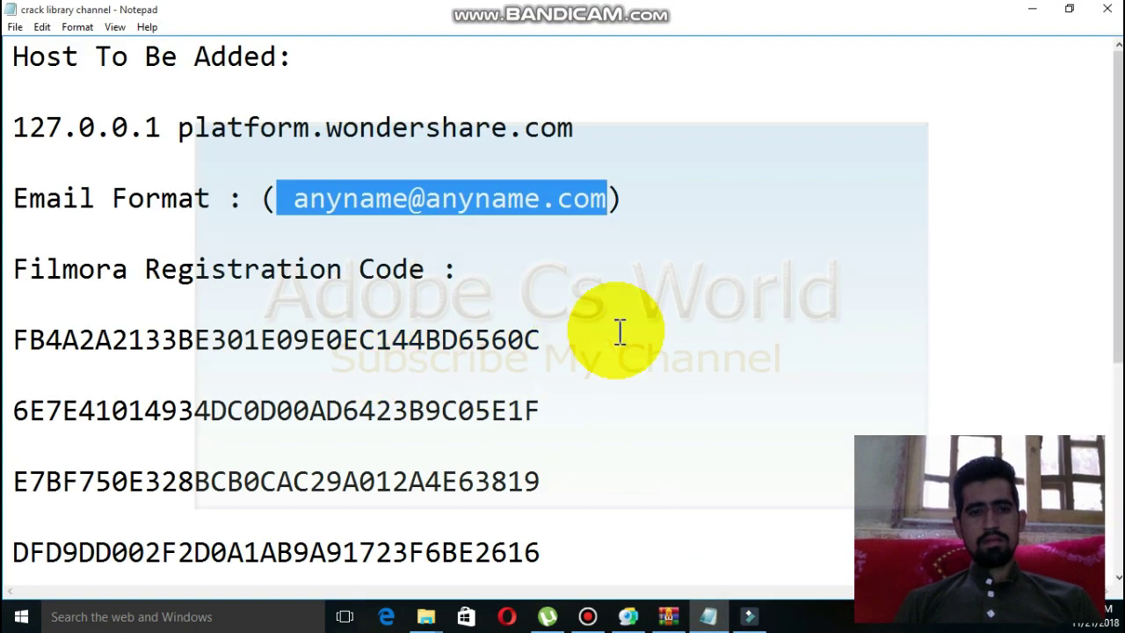
key(Down)
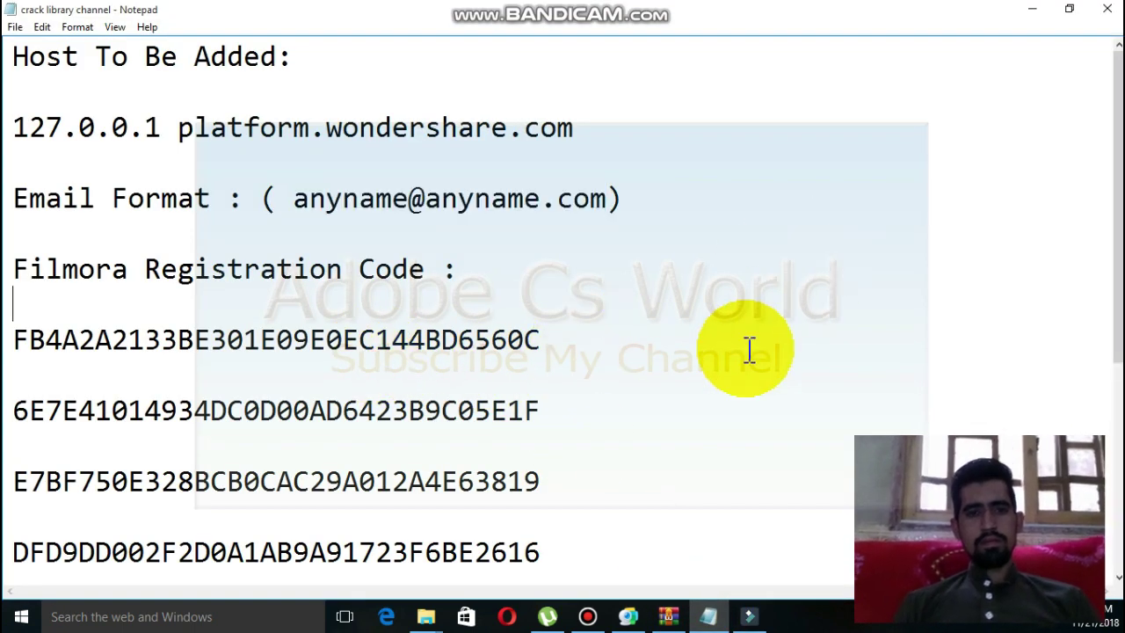
key(Down)
key(Down)
key(Down)
key(Down)
key(Down)
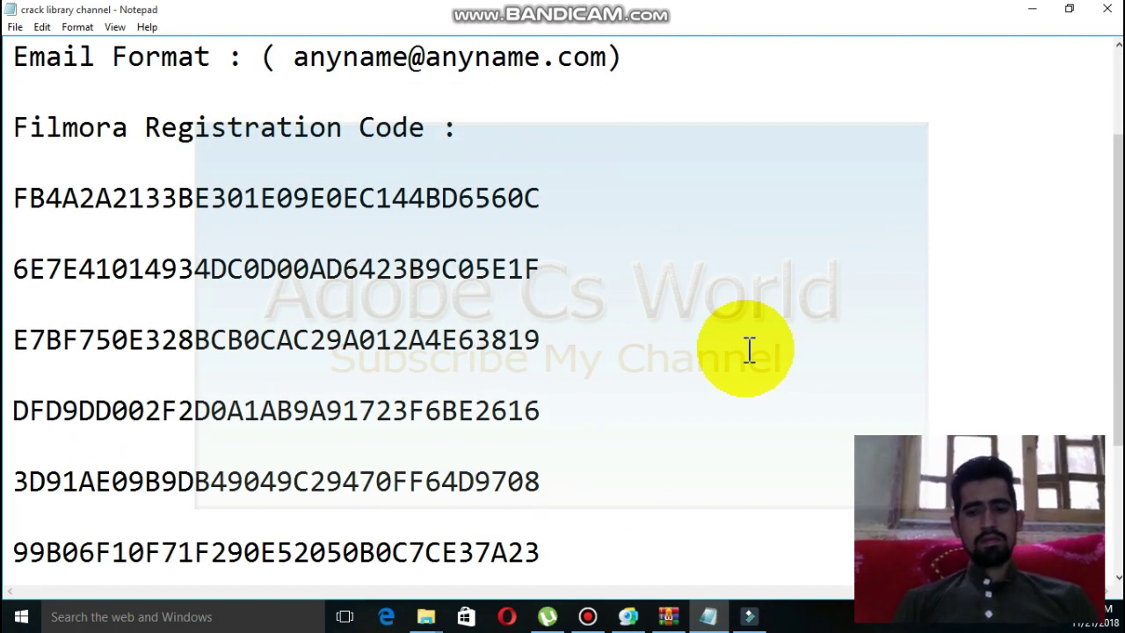
key(shift+Right)
key(shift+Right)
key(shift+Right)
key(shift+Right)
key(shift+Right)
key(shift+Right)
key(shift+Right)
key(shift+Right)
key(shift+Right)
key(shift+Right)
key(shift+Right)
key(shift+Right)
key(shift+Right)
key(shift+Right)
key(shift+Right)
key(shift+Right)
key(shift+Right)
key(shift+Right)
key(shift+Right)
key(shift+Right)
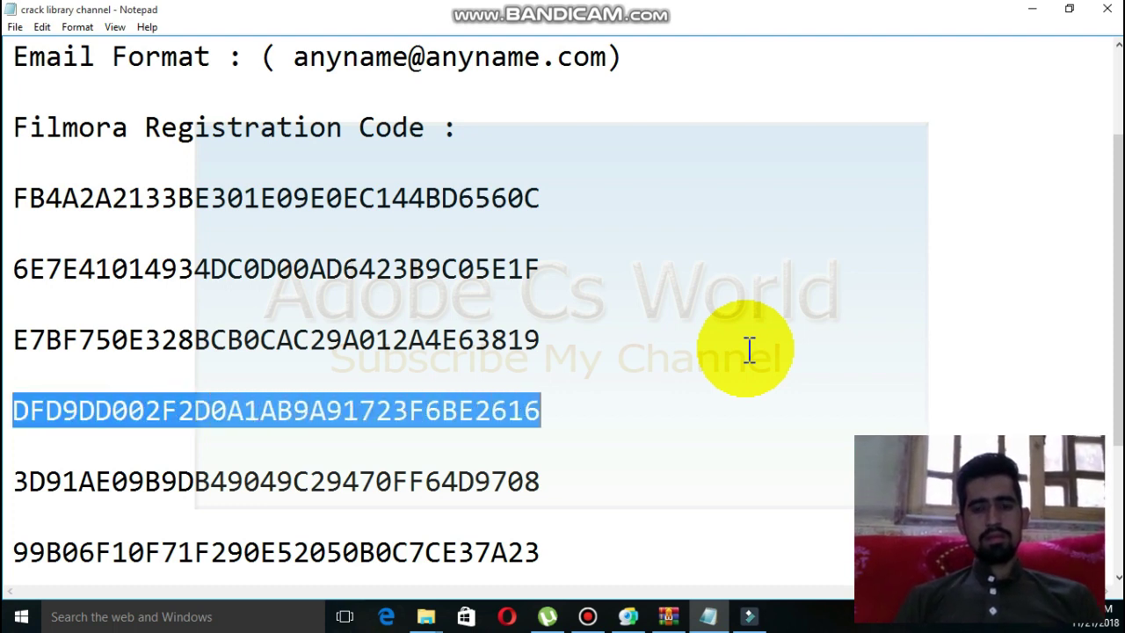
click(43, 27)
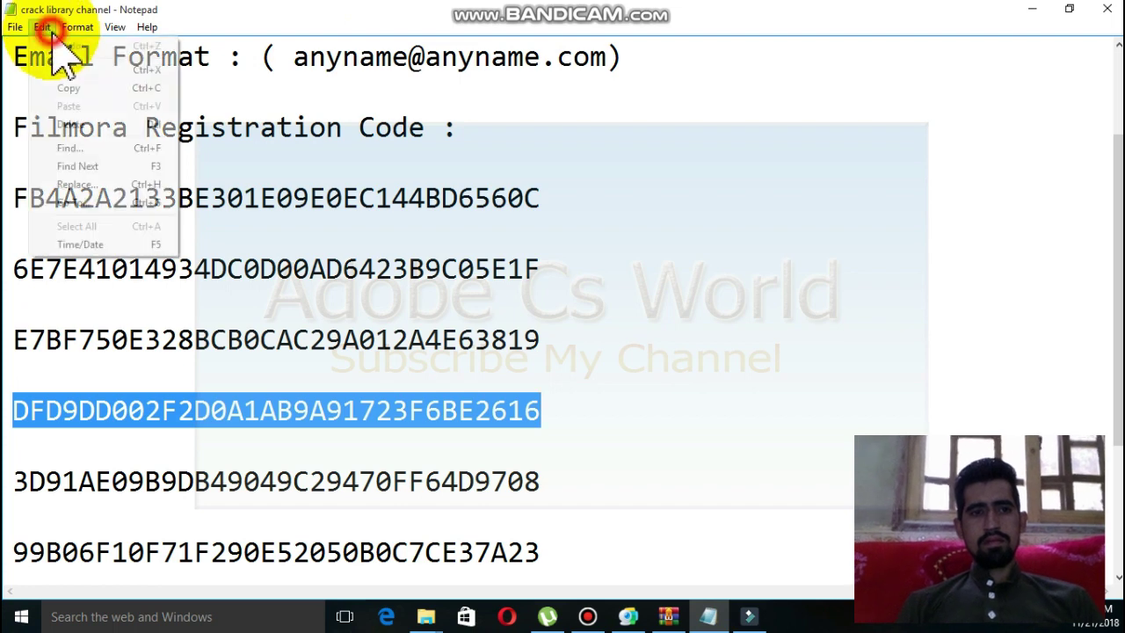
click(99, 89)
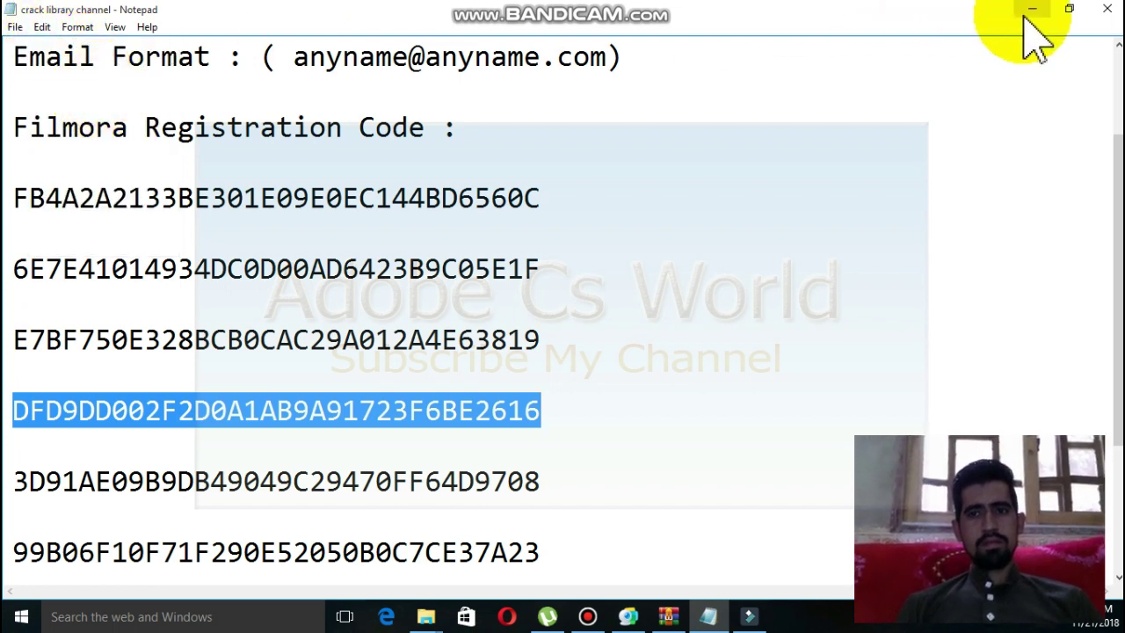
click(1029, 11)
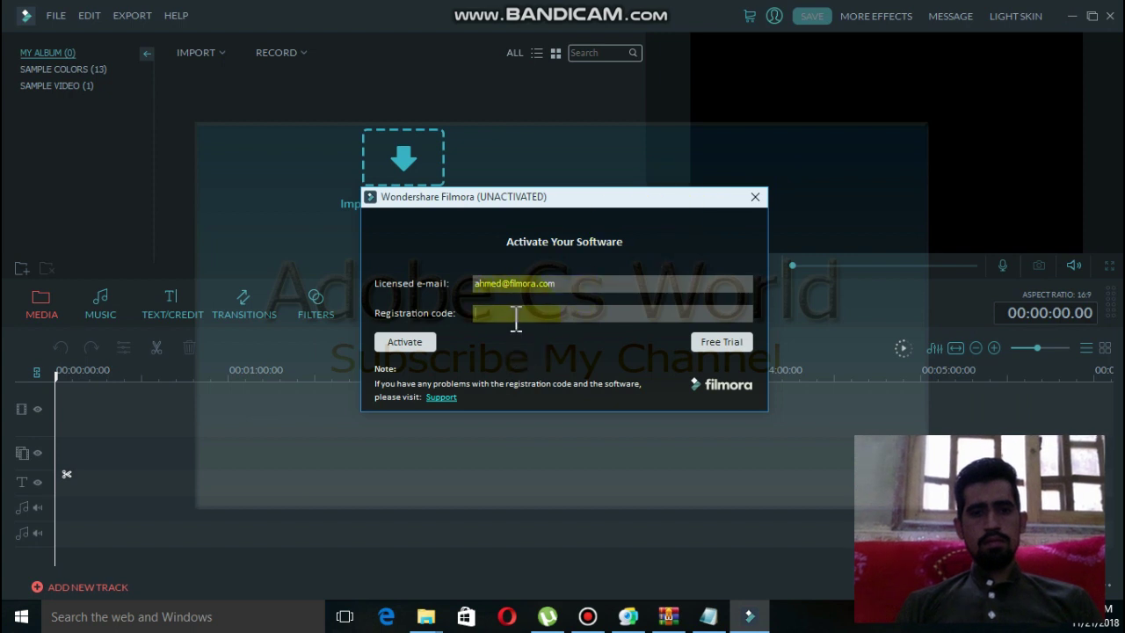